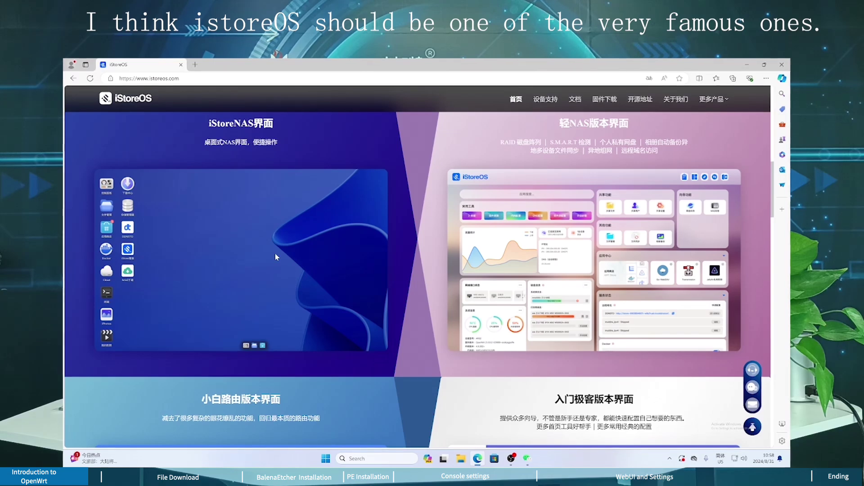
pyautogui.scroll(-3, 276, 257)
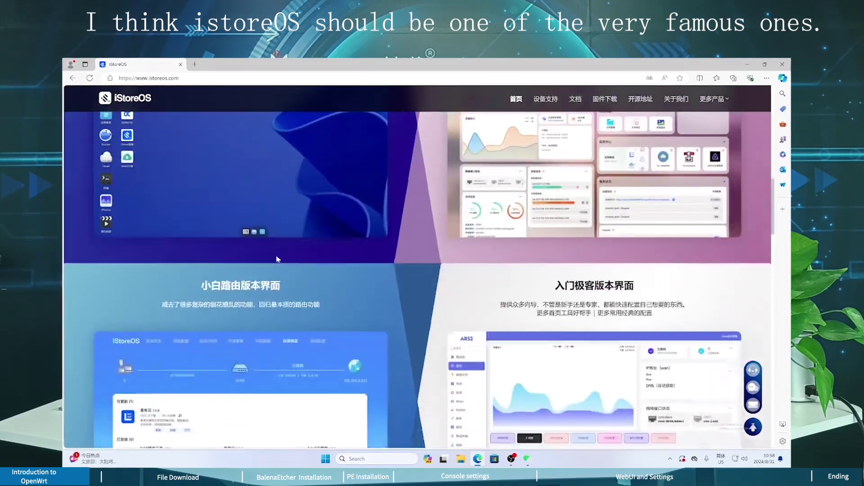
pyautogui.scroll(-3, 275, 257)
pyautogui.scroll(-2, 276, 260)
pyautogui.scroll(-3, 276, 259)
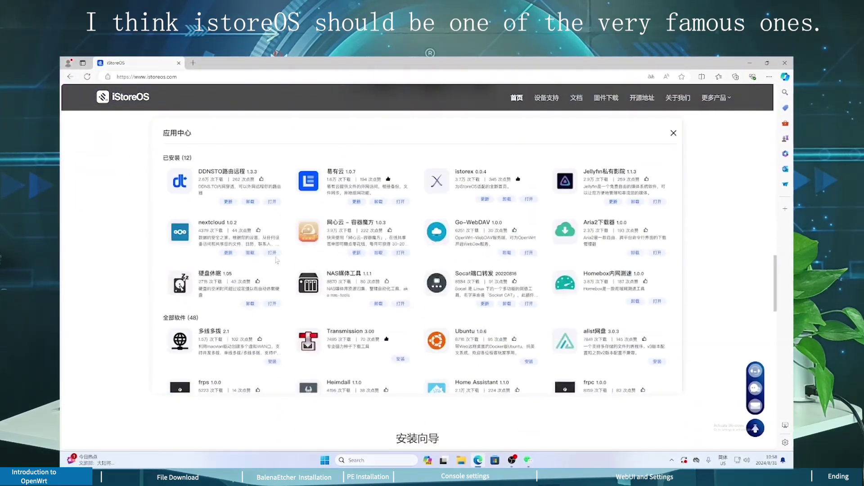
pyautogui.scroll(-2, 276, 259)
pyautogui.scroll(-3, 275, 259)
pyautogui.scroll(-3, 276, 258)
pyautogui.scroll(-3, 276, 259)
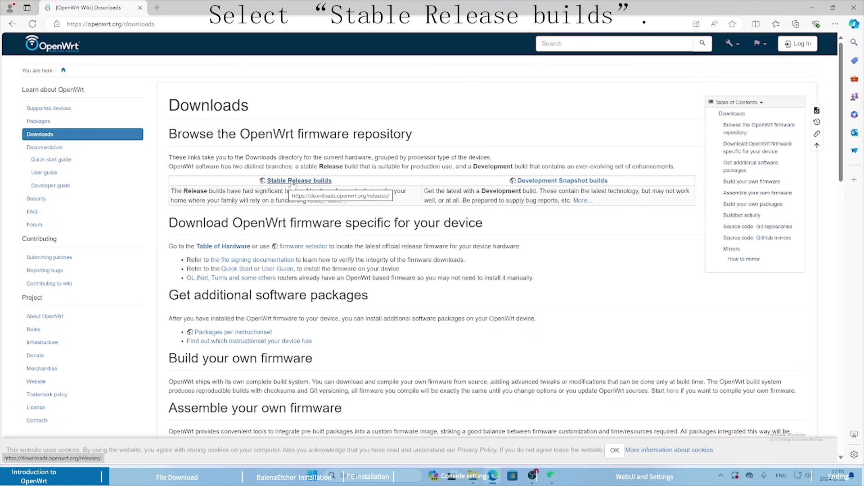
# Download the 23.05.4 x86/64 generic-squashfs-combined-efi.img.gz image from the stable release builds.
pyautogui.click(287, 182)
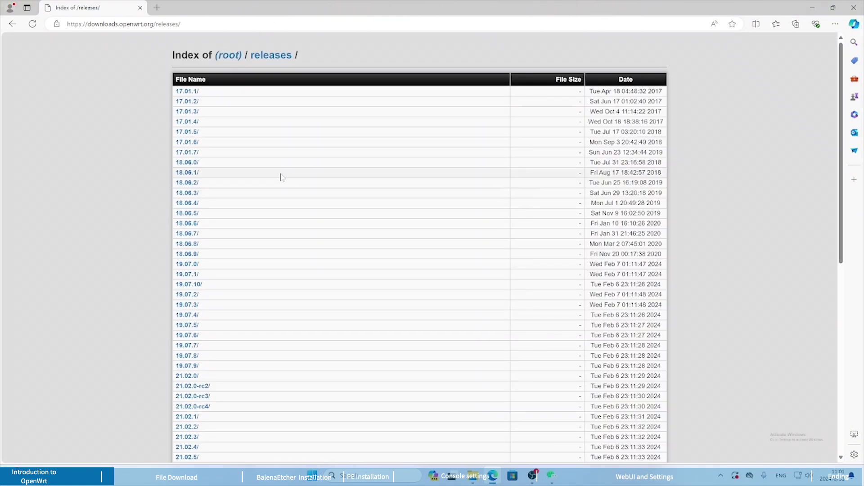
pyautogui.scroll(-2, 281, 178)
pyautogui.scroll(-2, 286, 199)
pyautogui.scroll(-2, 276, 200)
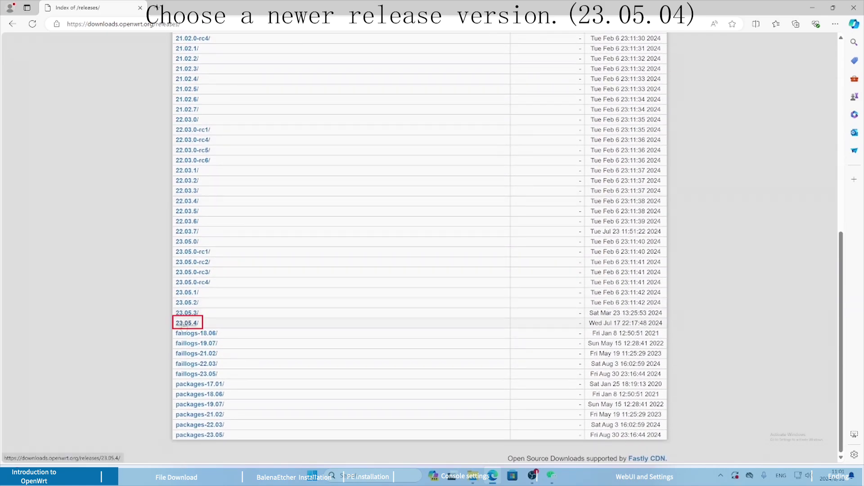
pyautogui.click(186, 324)
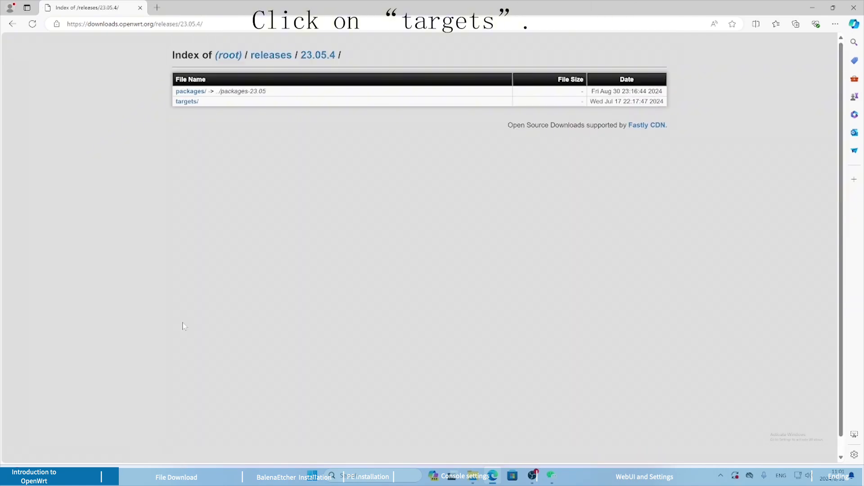
pyautogui.click(187, 102)
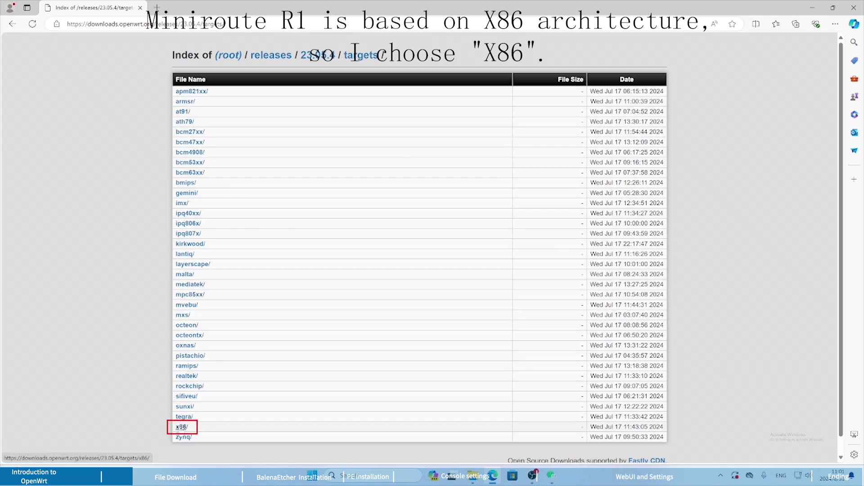
pyautogui.click(181, 428)
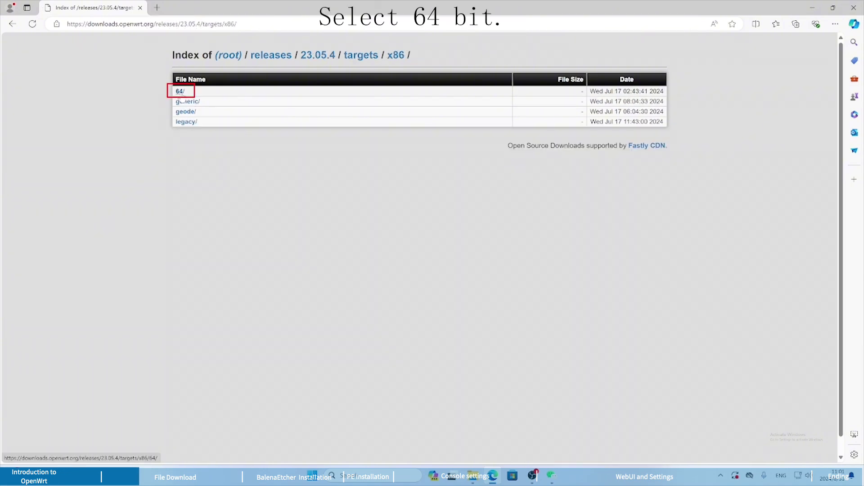
pyautogui.click(180, 92)
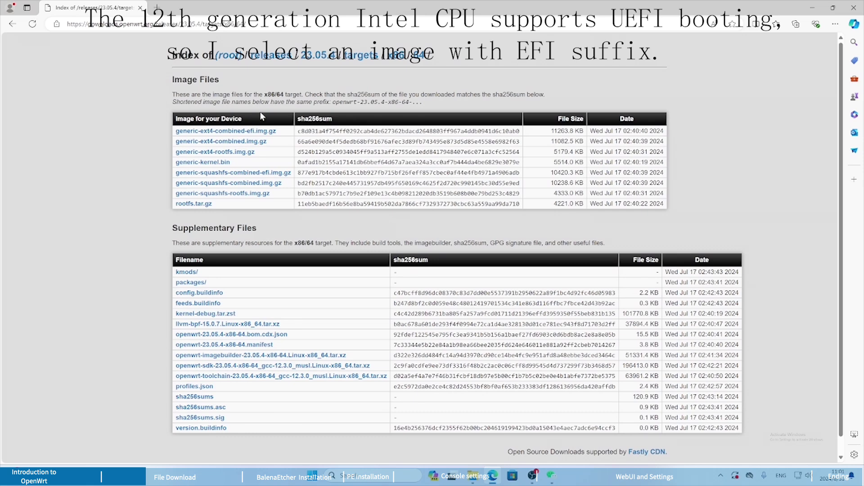
pyautogui.click(271, 177)
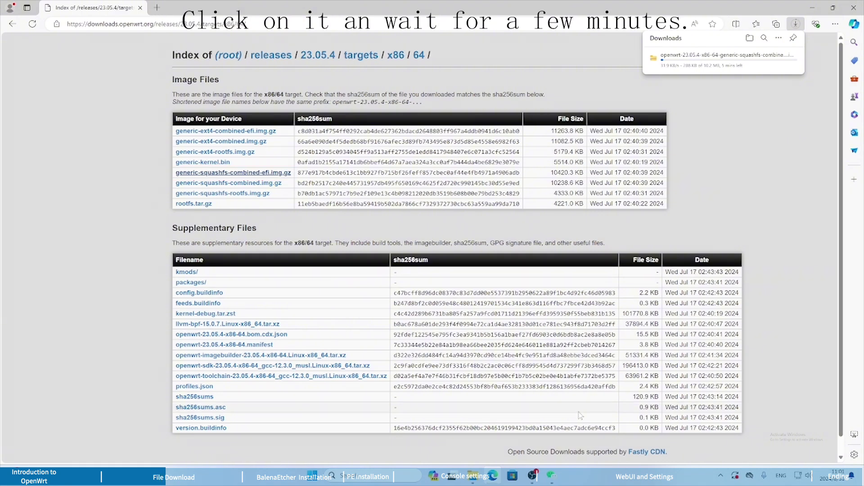
# Extract All on the downloaded OpenWrt archive in Downloads, into the suggested folder.
pyautogui.click(750, 39)
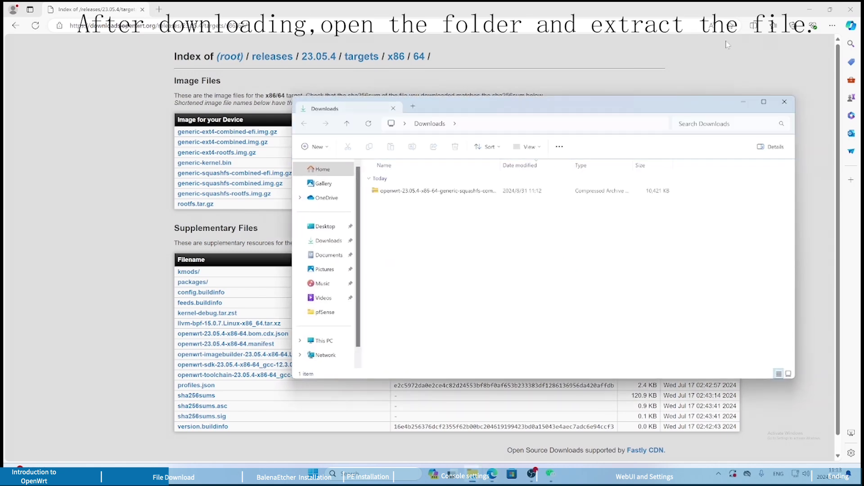
pyautogui.click(427, 192)
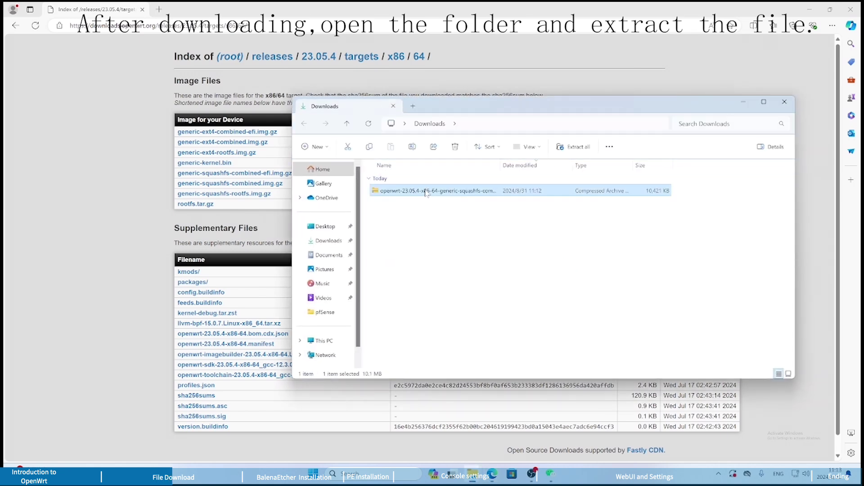
pyautogui.rightClick(425, 191)
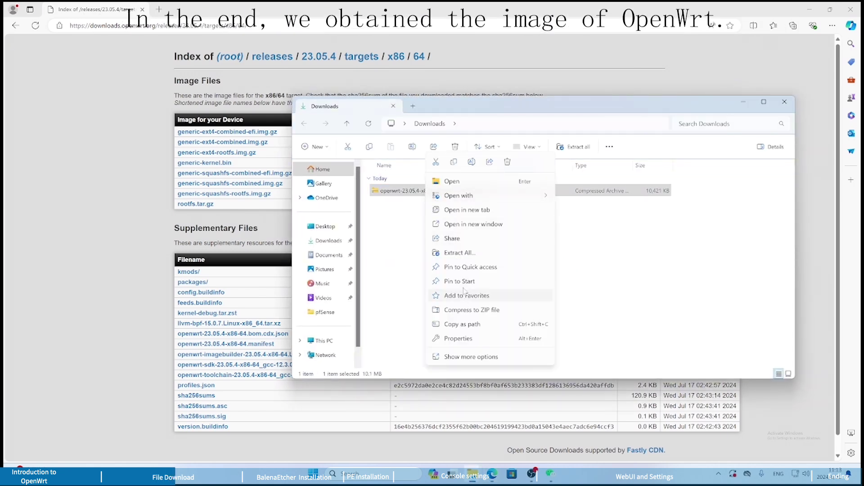
pyautogui.click(462, 254)
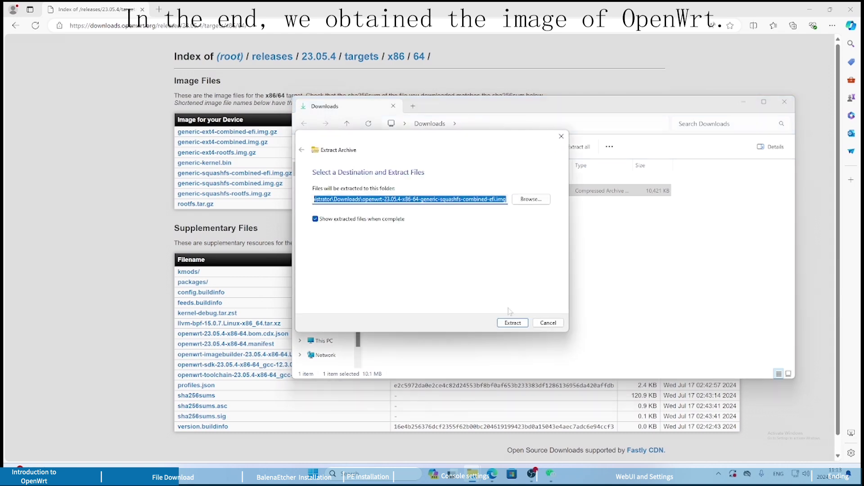
pyautogui.click(505, 322)
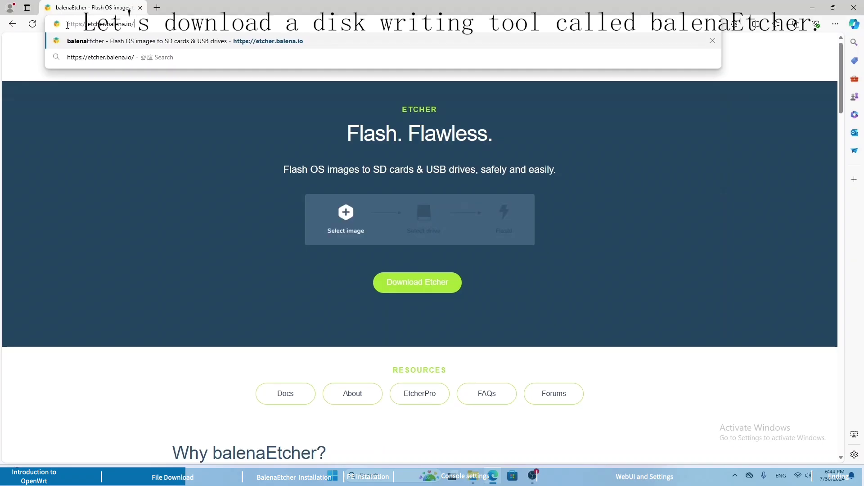
# Download the balenaEtcher Windows installer from etcher.balena.io and show it in its folder.
pyautogui.press('Return')
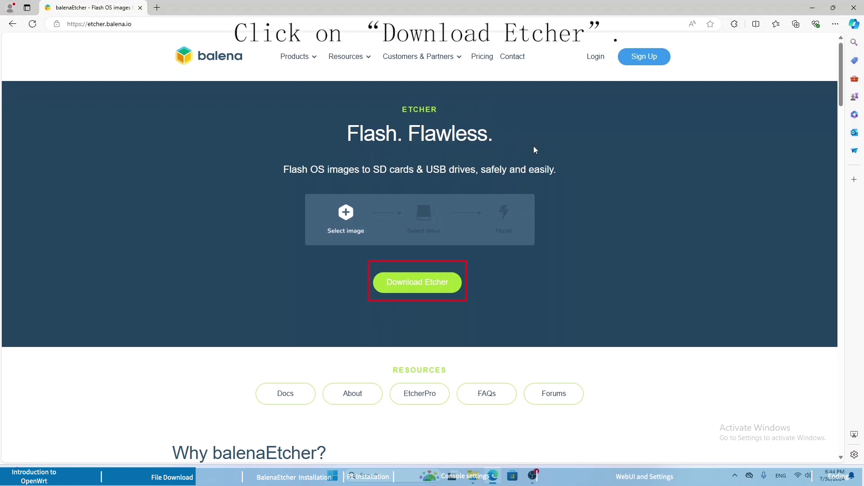
pyautogui.click(427, 282)
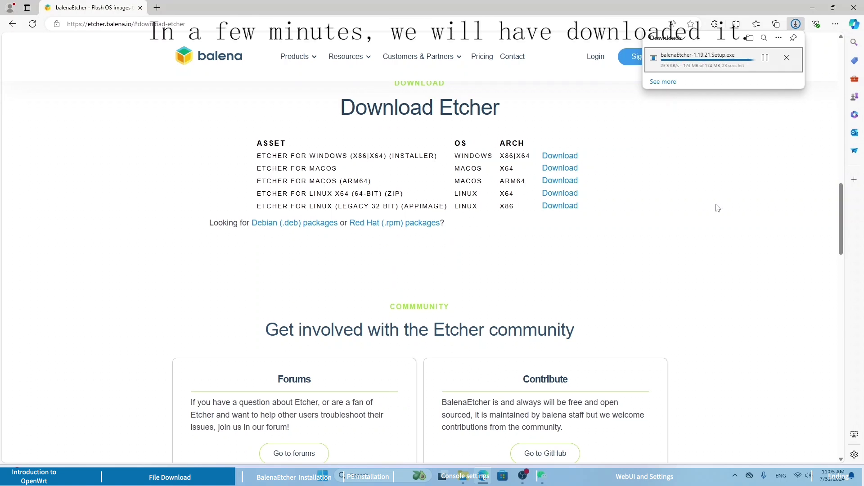
pyautogui.click(750, 38)
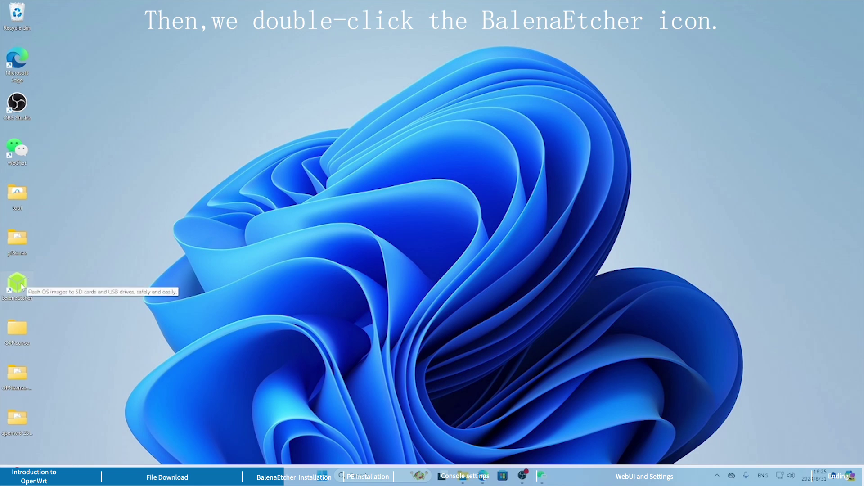
# In balenaEtcher, select the OpenWrt .img file as source and the 128 GB Realtek drive as target.
pyautogui.doubleClick(22, 287)
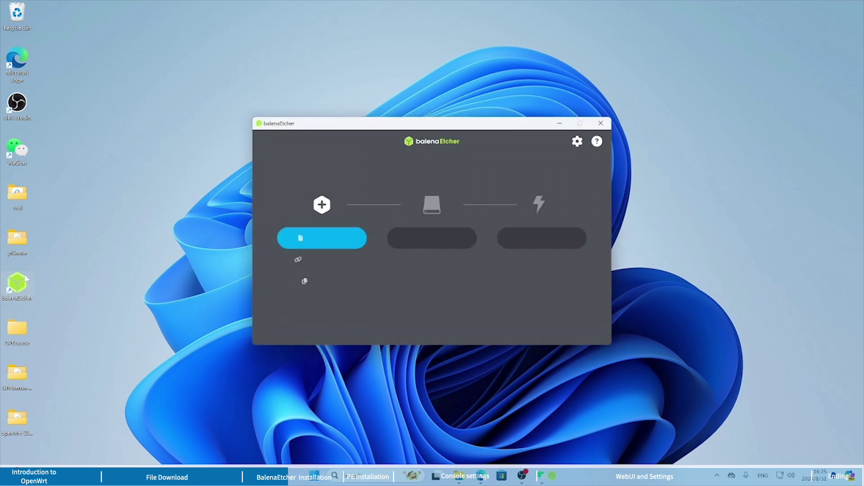
pyautogui.click(331, 237)
pyautogui.click(356, 197)
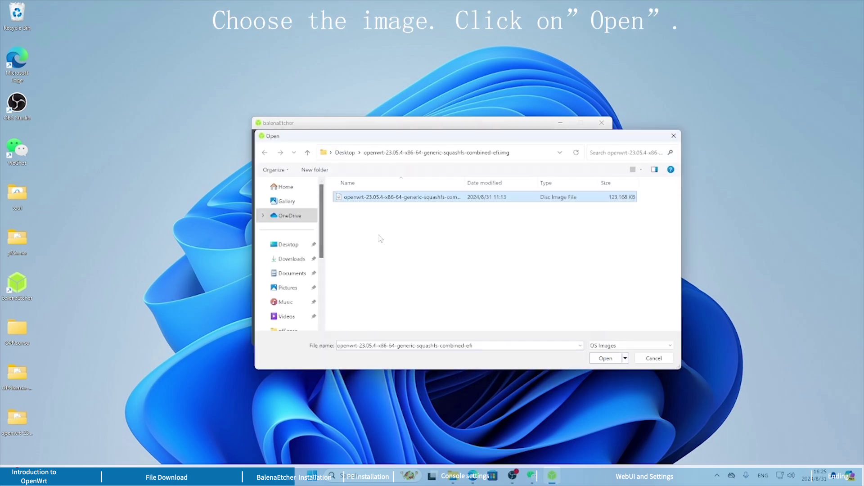
pyautogui.click(599, 360)
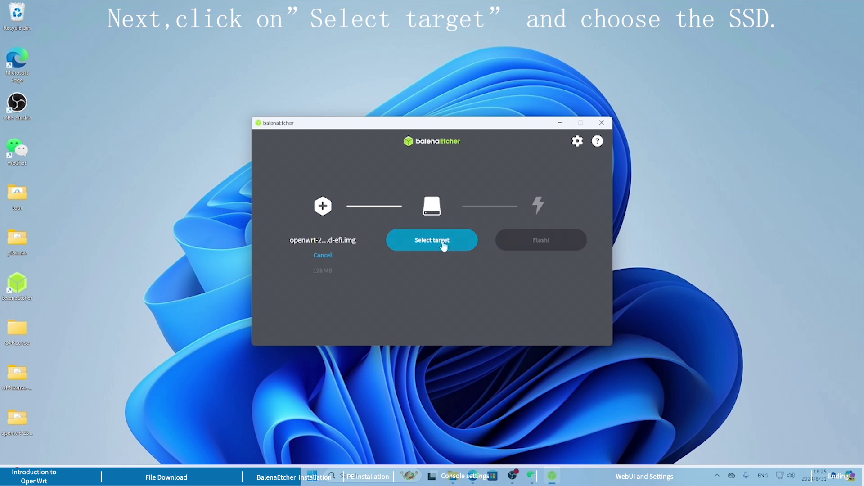
pyautogui.click(444, 243)
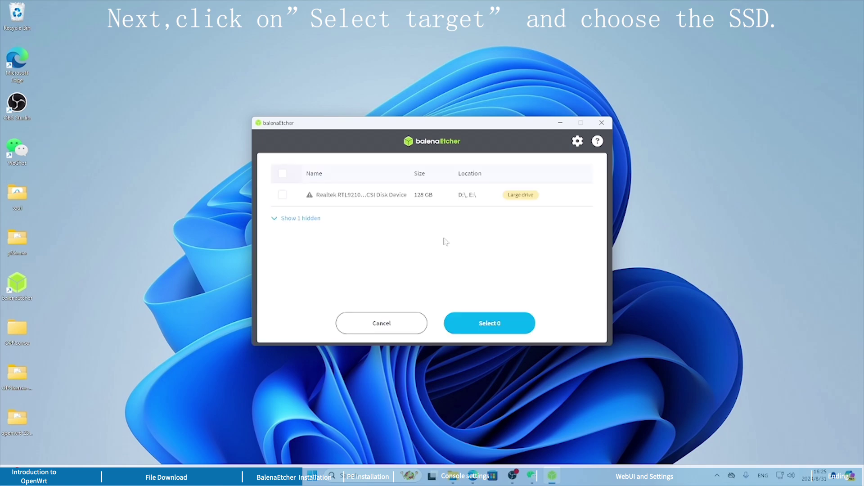
pyautogui.click(283, 194)
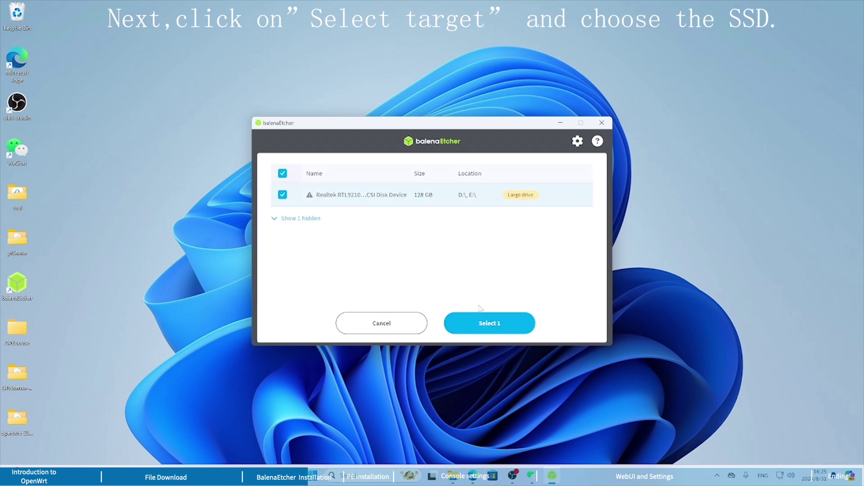
pyautogui.click(485, 316)
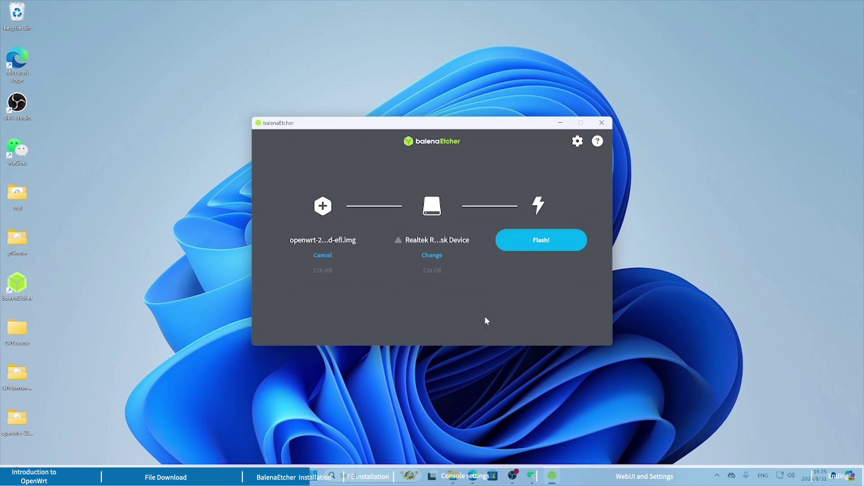
# Flash the image to the Realtek drive, confirming the large-drive warning, then close balenaEtcher.
pyautogui.click(539, 250)
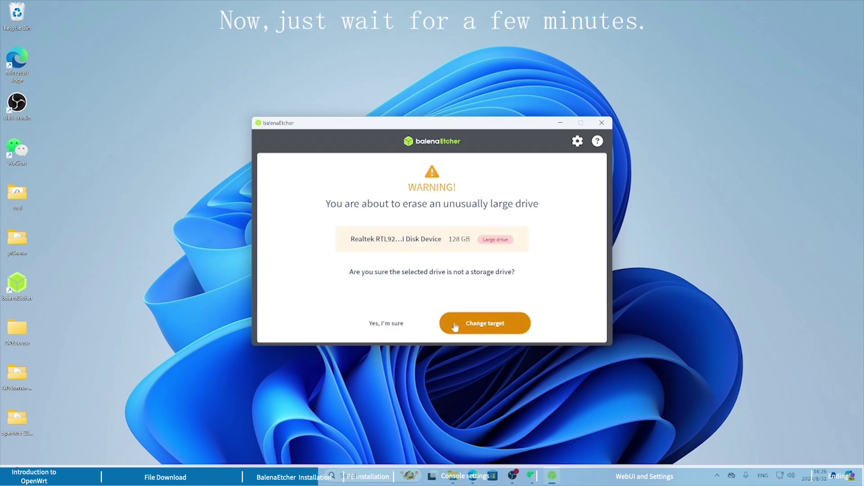
pyautogui.click(390, 325)
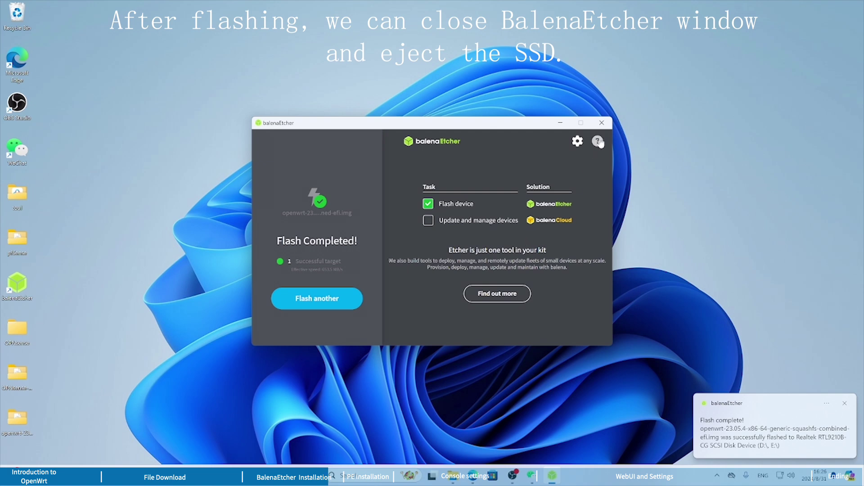
pyautogui.click(601, 123)
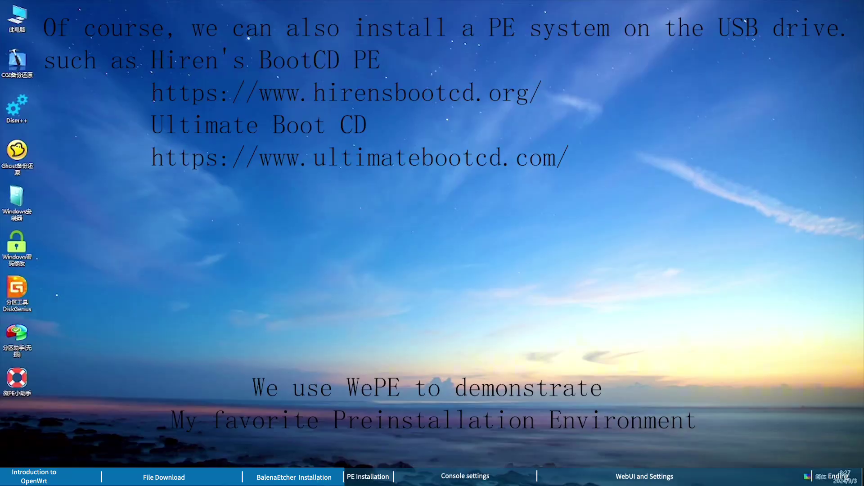
# Delete and save away all partitions on the 238 GB NVMe disk in DiskGenius, then close it.
pyautogui.doubleClick(17, 290)
pyautogui.rightClick(52, 100)
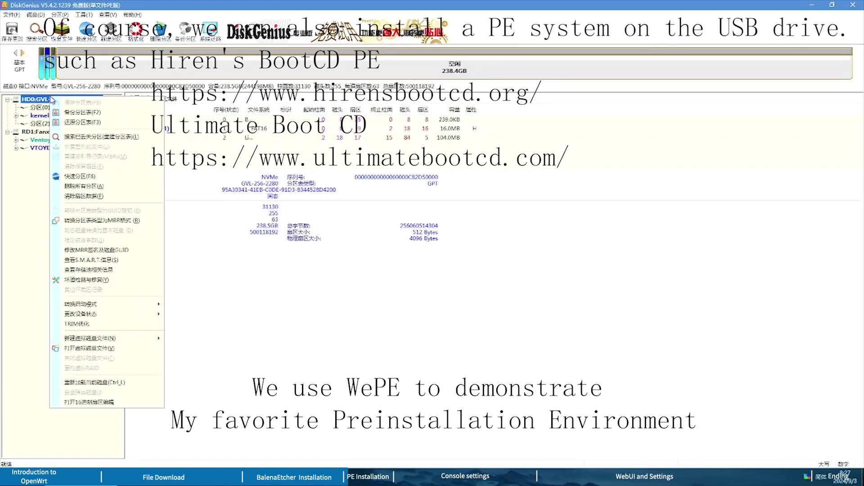
pyautogui.click(83, 186)
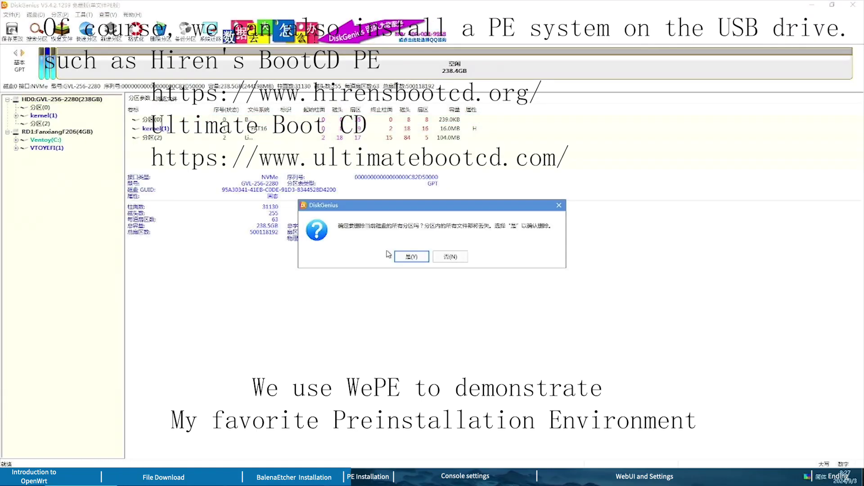
pyautogui.click(413, 256)
pyautogui.click(12, 31)
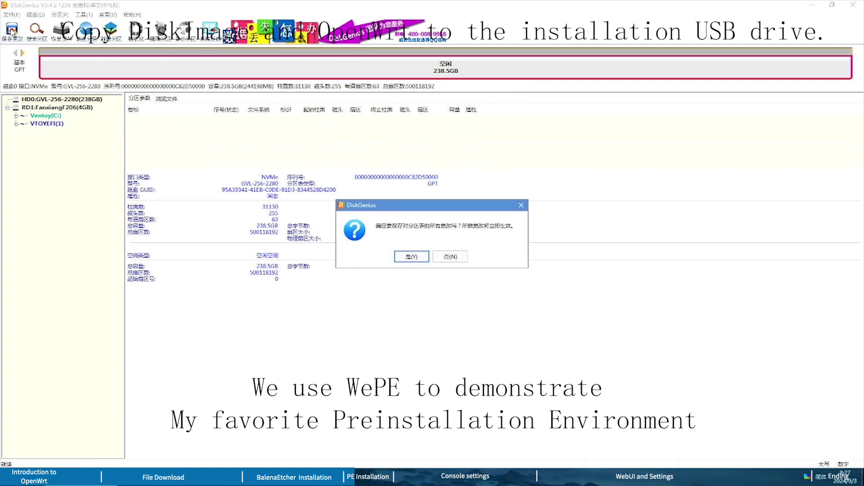
pyautogui.click(411, 257)
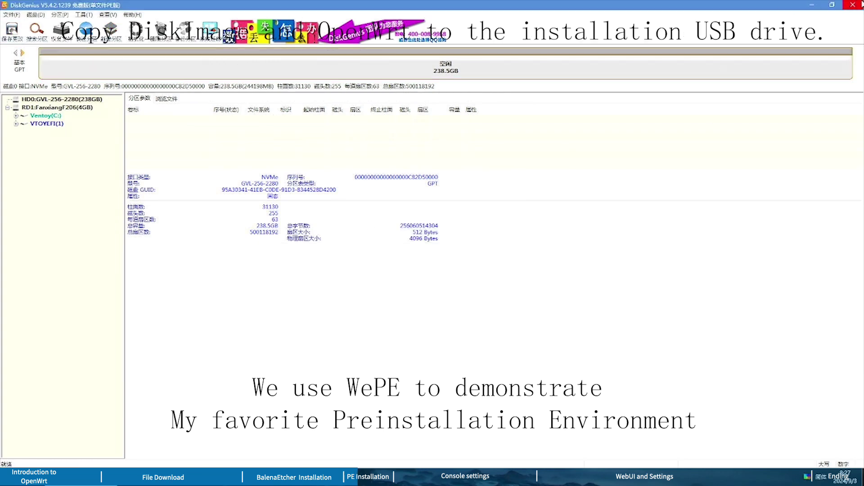
pyautogui.click(862, 5)
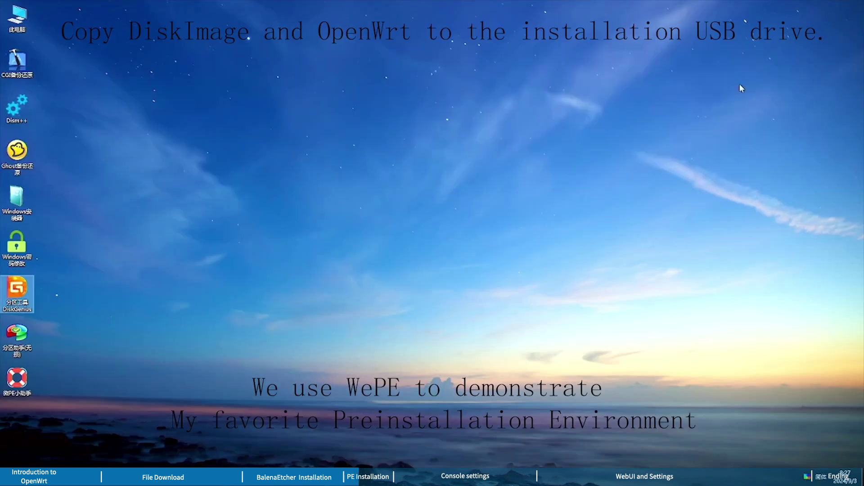
# Launch the IMG install tool from the Ventoy (C:) drive and accept its license agreement.
pyautogui.doubleClick(18, 30)
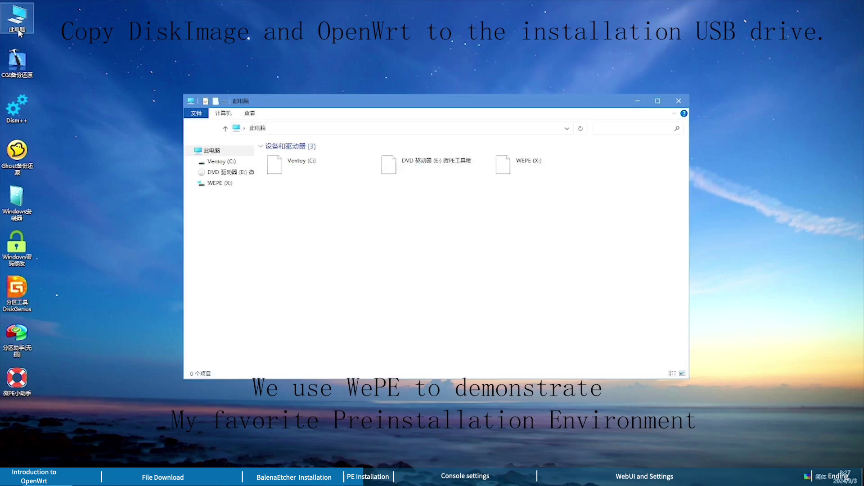
pyautogui.doubleClick(333, 175)
pyautogui.doubleClick(317, 166)
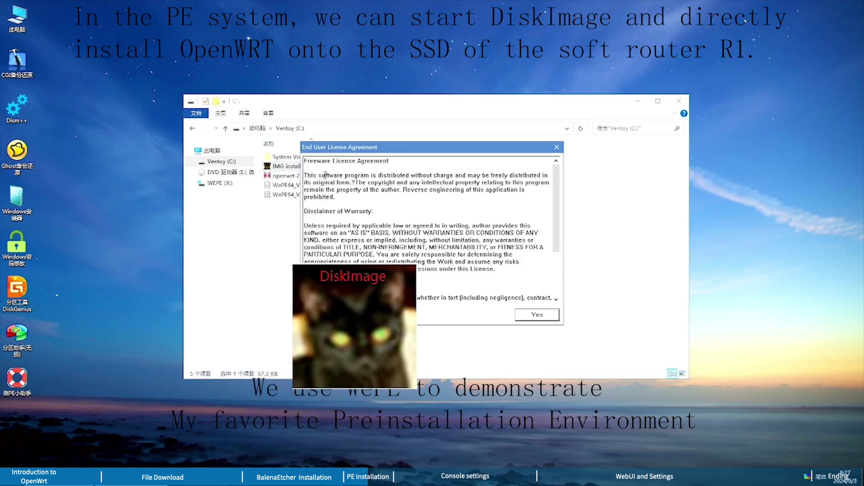
pyautogui.scroll(-3, 540, 297)
pyautogui.click(534, 316)
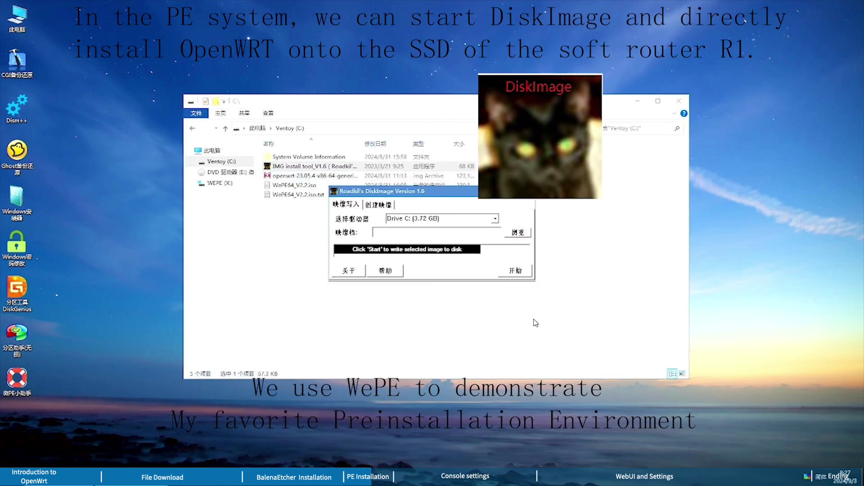
# Write the OpenWrt image to Physical Disk 0 (238.47 GB) and dismiss the completion message.
pyautogui.click(487, 217)
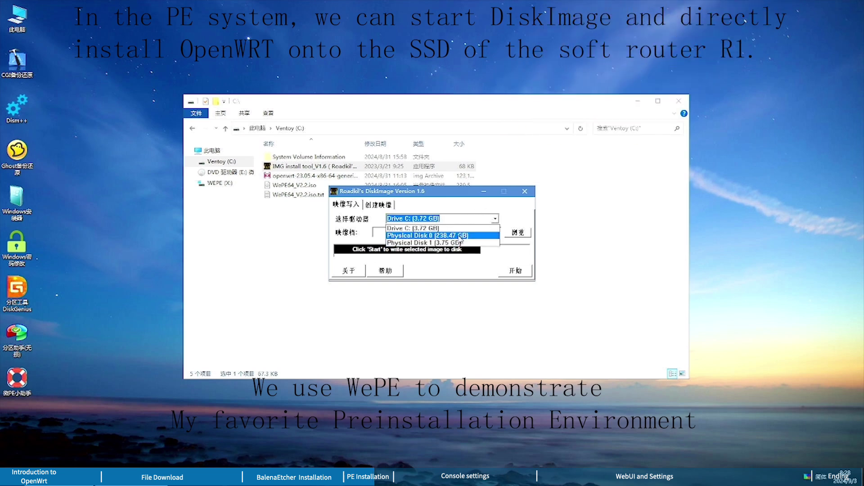
pyautogui.click(461, 236)
pyautogui.click(514, 234)
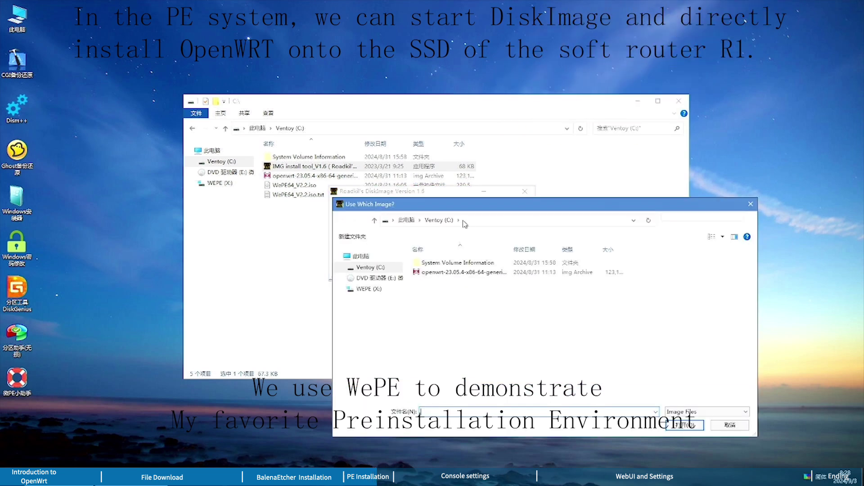
pyautogui.click(456, 272)
pyautogui.click(698, 430)
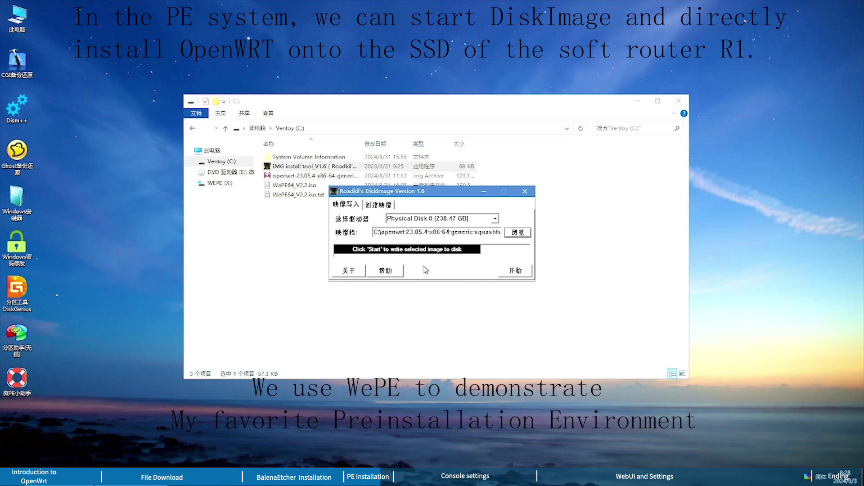
pyautogui.click(507, 272)
pyautogui.click(456, 272)
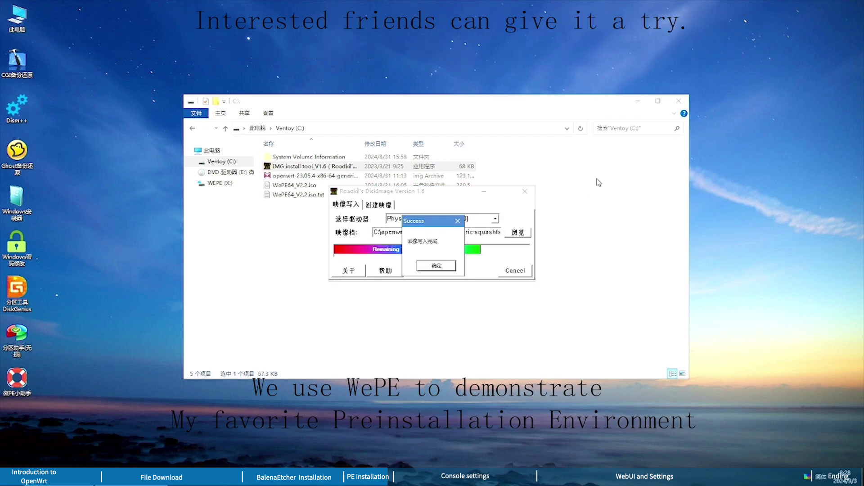
pyautogui.click(433, 264)
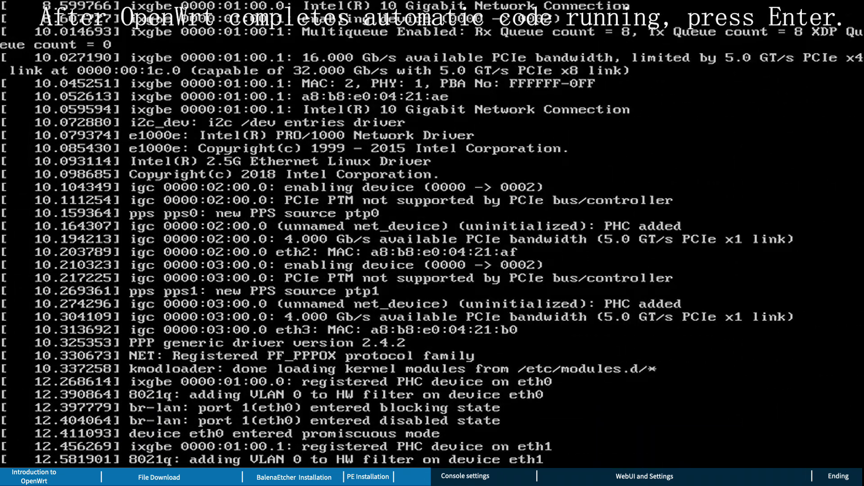
# Activate the OpenWrt console shell.
pyautogui.press('Return')
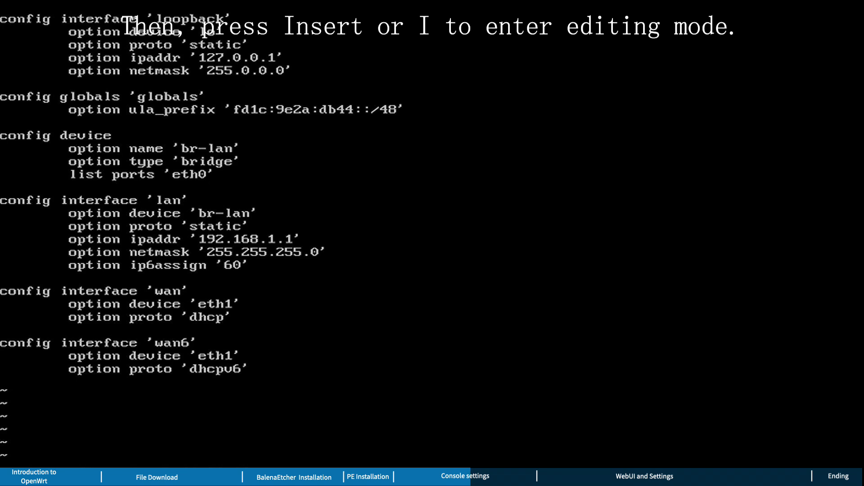
# Change the br-lan port from eth0 to eth2 and the LAN address to 192.168.10.1.
pyautogui.press('A')
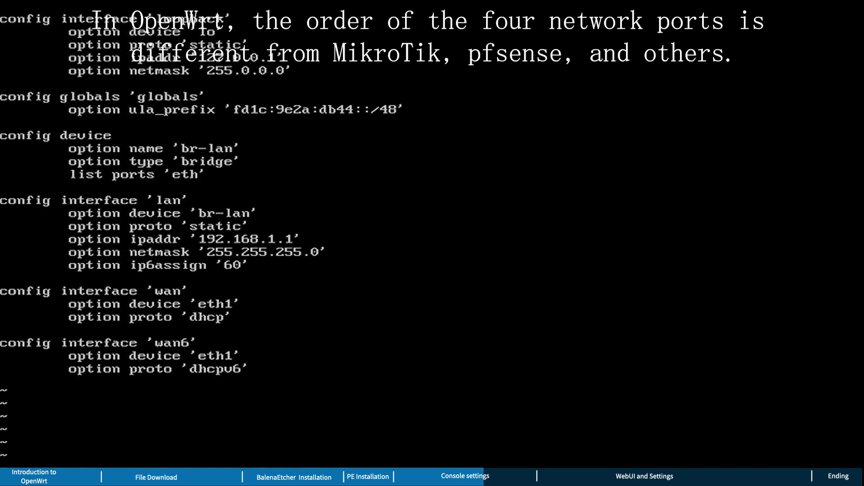
pyautogui.write('2')
pyautogui.press('Down')
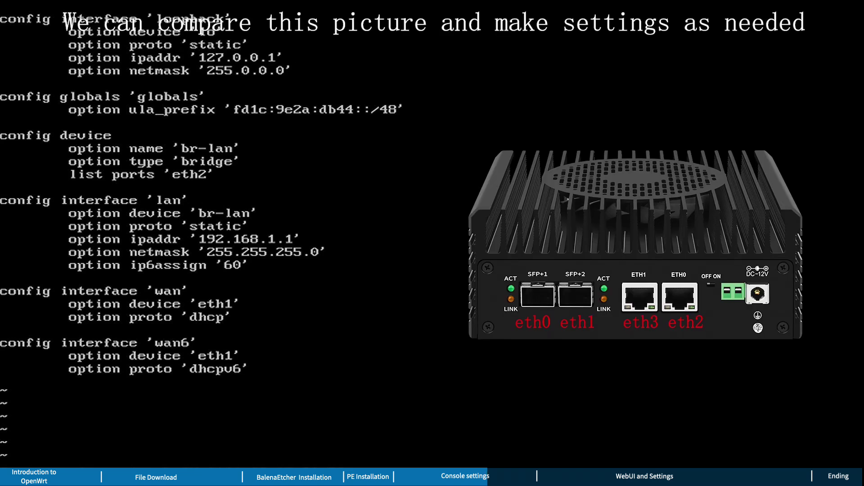
pyautogui.press('Down')
pyautogui.press('Down')
pyautogui.press('Right')
pyautogui.press('Right')
pyautogui.write('0')
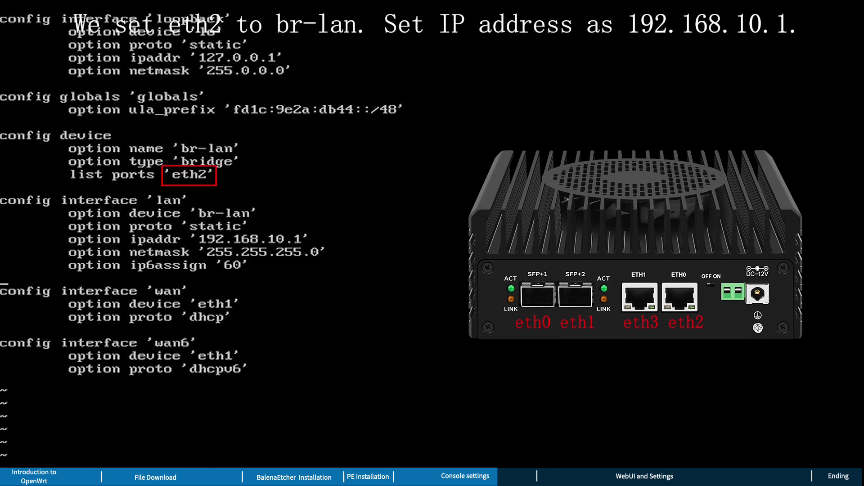
# Change both the wan and wan6 devices from eth1 to eth3.
pyautogui.press('Left')
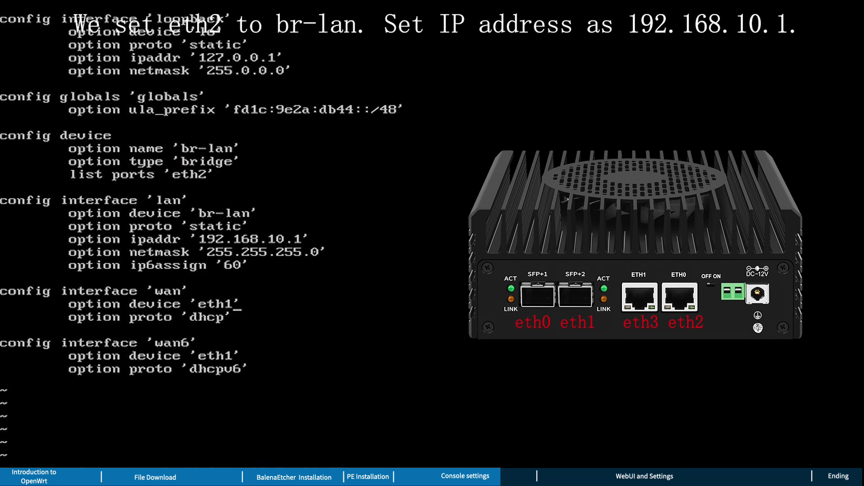
pyautogui.press('BackSpace')
pyautogui.write('3')
pyautogui.press('Down')
pyautogui.press('Down')
pyautogui.press('Down')
pyautogui.press('BackSpace')
pyautogui.write('3')
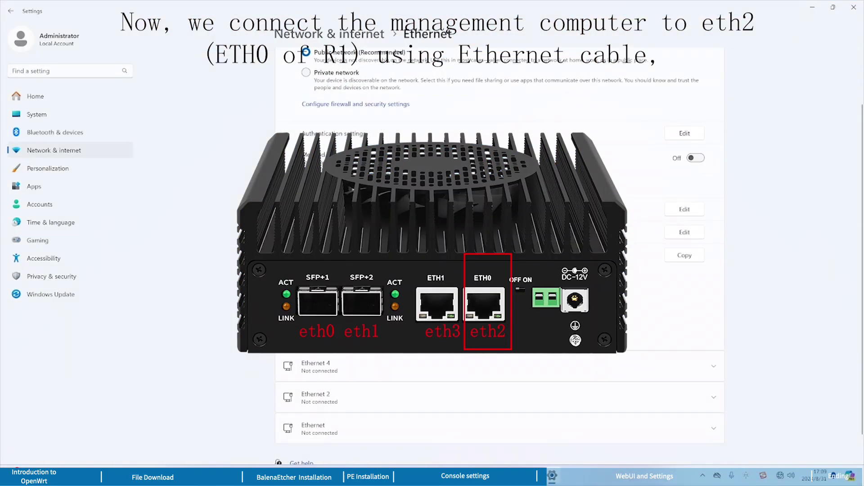
pyautogui.scroll(1, 408, 117)
pyautogui.scroll(1, 409, 117)
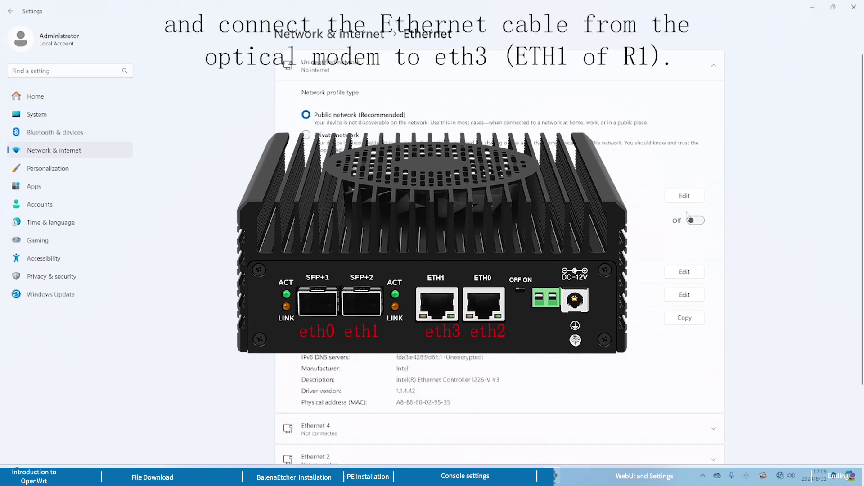
pyautogui.scroll(-1, 699, 221)
pyautogui.scroll(-1, 700, 221)
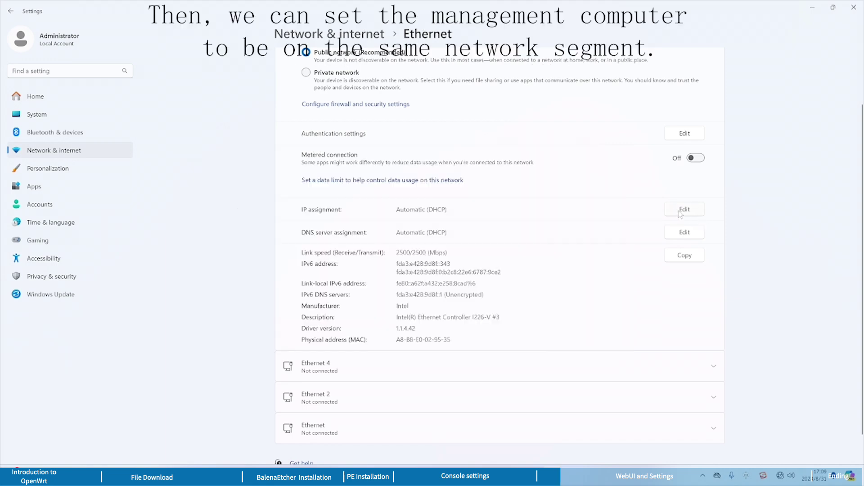
# Switch the Ethernet adapter's IP assignment to Manual with IPv4 enabled.
pyautogui.click(684, 210)
pyautogui.click(443, 218)
pyautogui.click(358, 236)
pyautogui.click(340, 223)
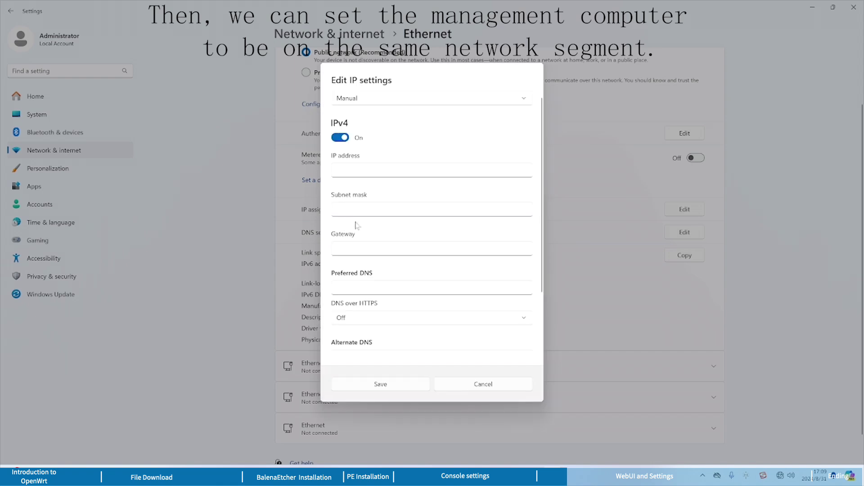
# Enter IP 192.168.10.123, mask 255.255.255.0, gateway 192.168.10.1 and DNS 8.8.8.8.
pyautogui.press('Tab')
pyautogui.write('192.168.10.123')
pyautogui.press('Tab')
pyautogui.write('55.255.0')
pyautogui.press('Tab')
pyautogui.write('192.168.10.1')
pyautogui.press('Tab')
pyautogui.write('8.8.8')
pyautogui.press('Tab')
pyautogui.press('Tab')
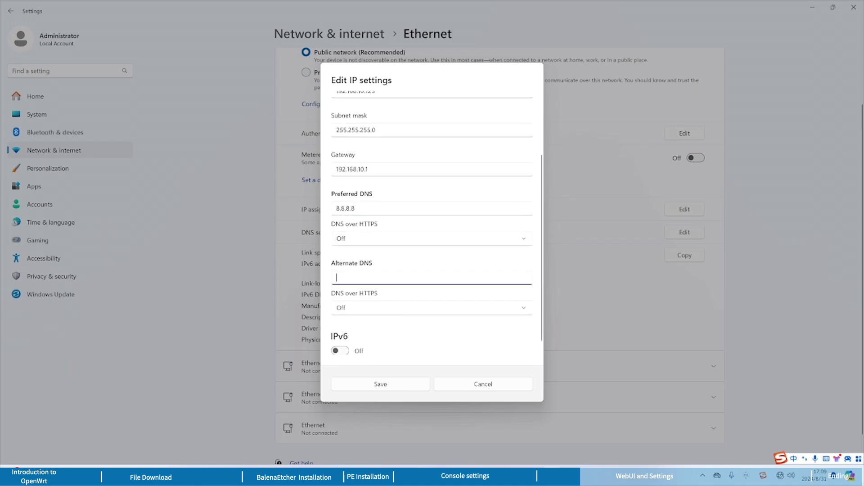
pyautogui.write('223.5.5.5')
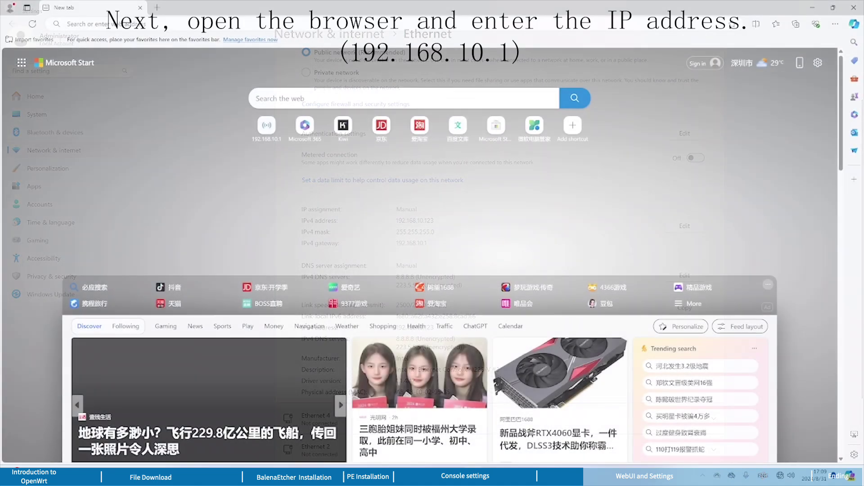
pyautogui.write('192.168.10')
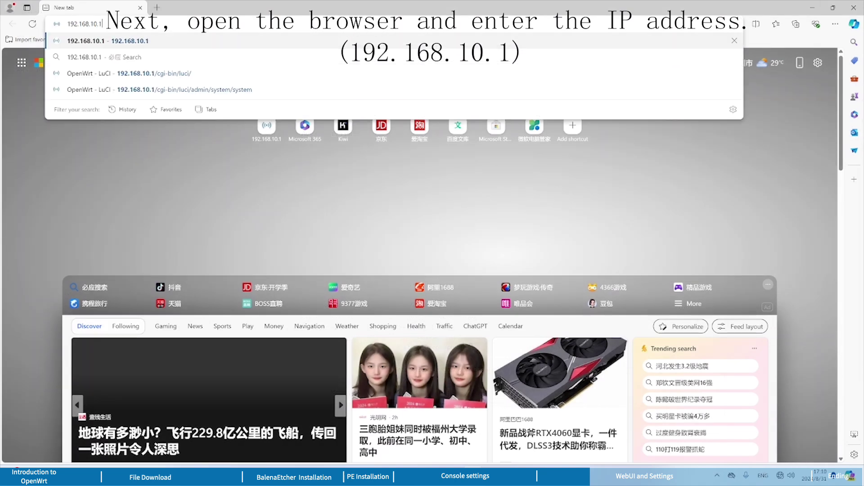
pyautogui.write('.1')
# Log into LuCI at 192.168.10.1 as root with a blank password, then save a new password.
pyautogui.press('Return')
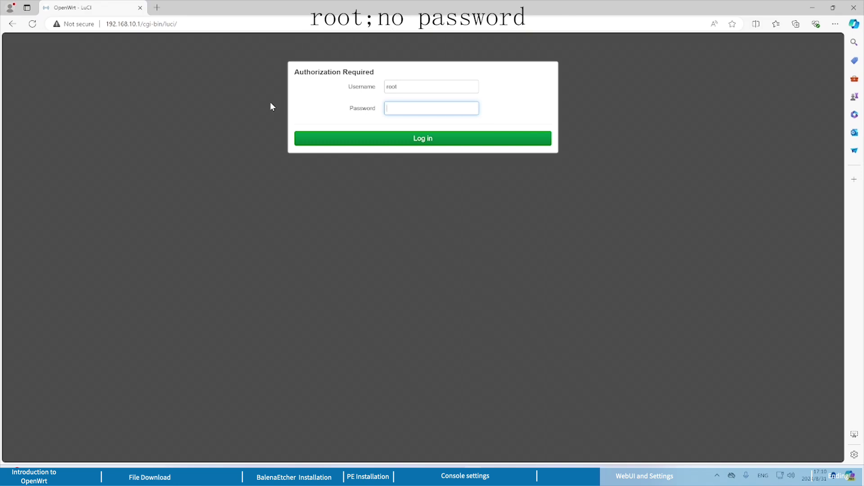
pyautogui.press('Return')
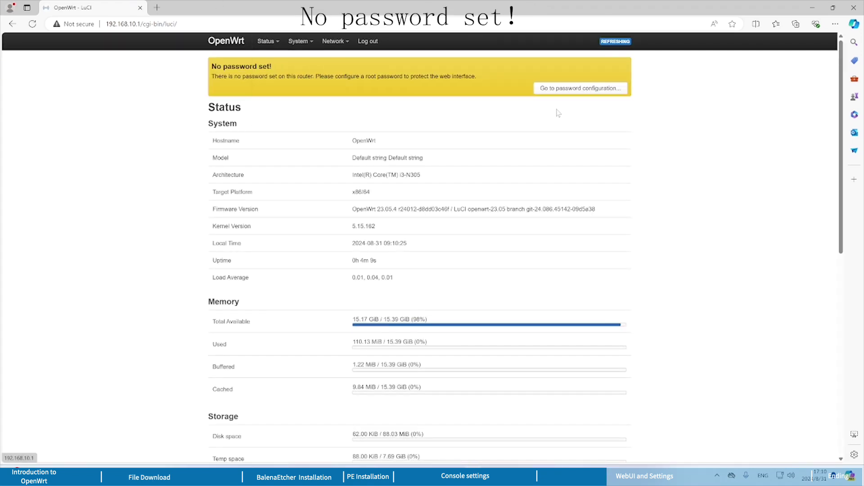
pyautogui.click(597, 92)
pyautogui.click(310, 157)
pyautogui.write('password')
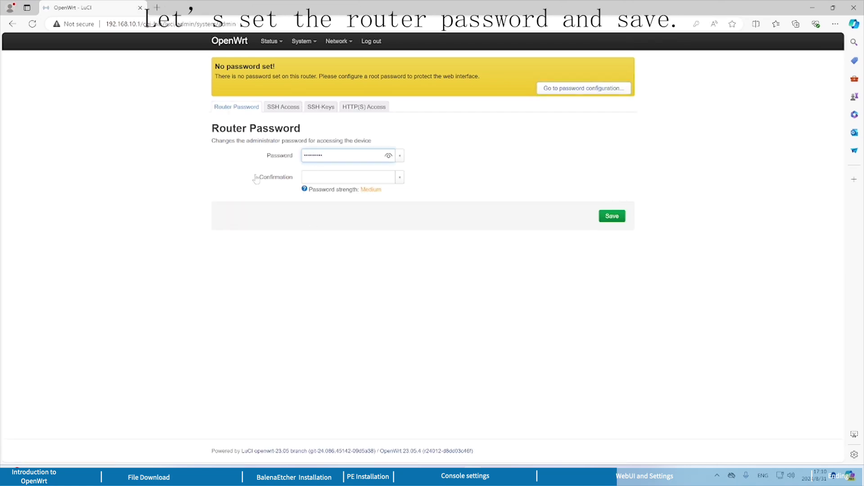
pyautogui.click(352, 173)
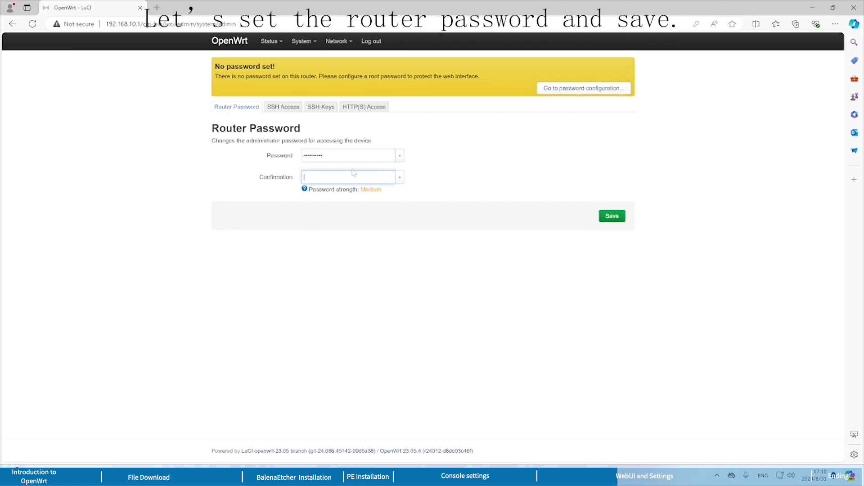
pyautogui.click(613, 218)
pyautogui.moveTo(303, 42)
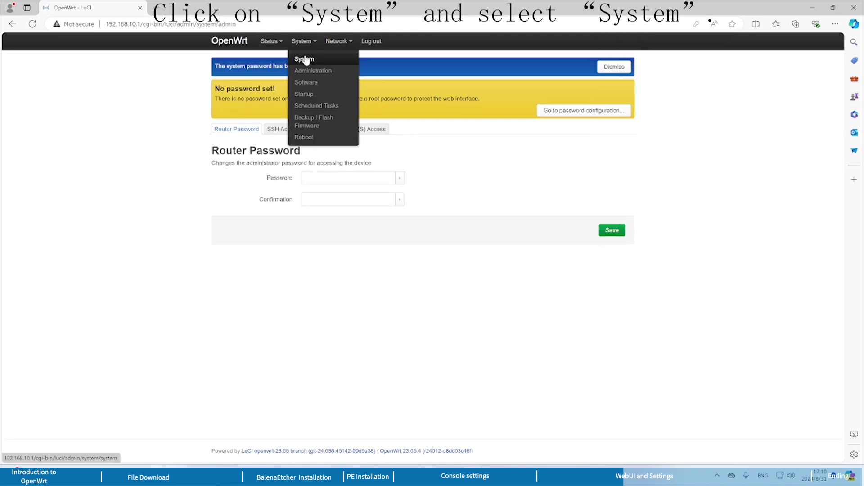
# Under System's Language and Style settings, choose English and BootstrapDark, then Save & Apply.
pyautogui.click(304, 60)
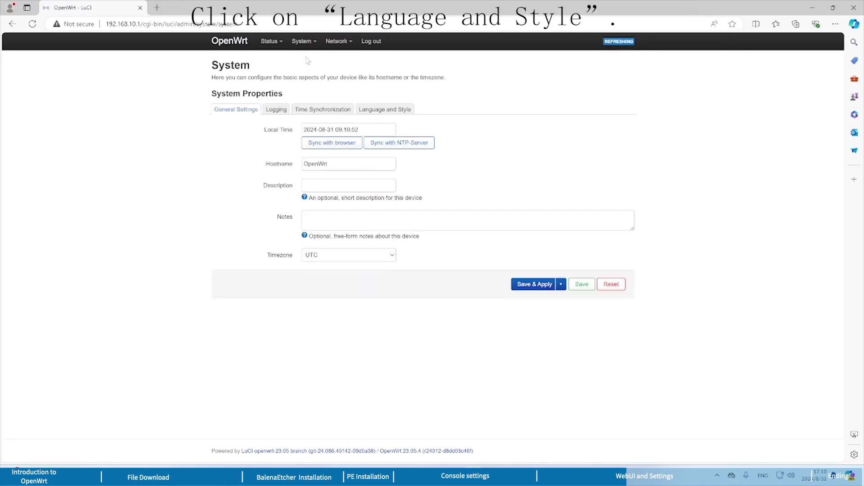
pyautogui.rightClick(370, 112)
pyautogui.click(369, 112)
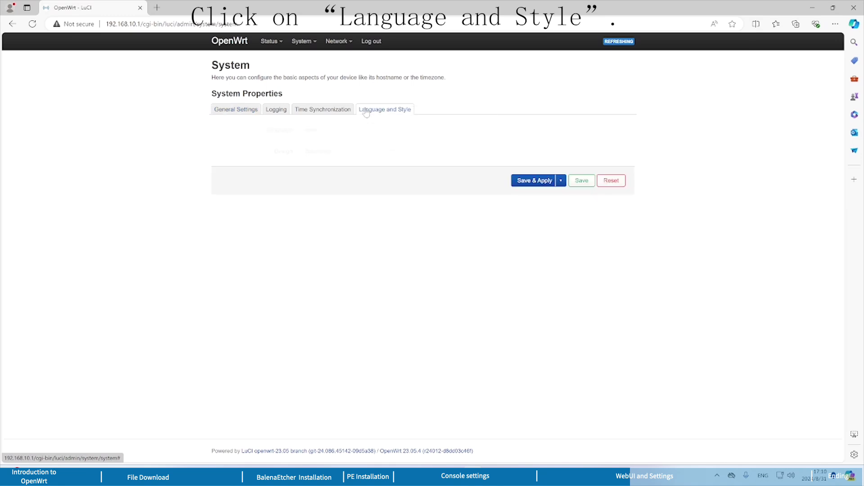
pyautogui.click(350, 132)
pyautogui.click(327, 154)
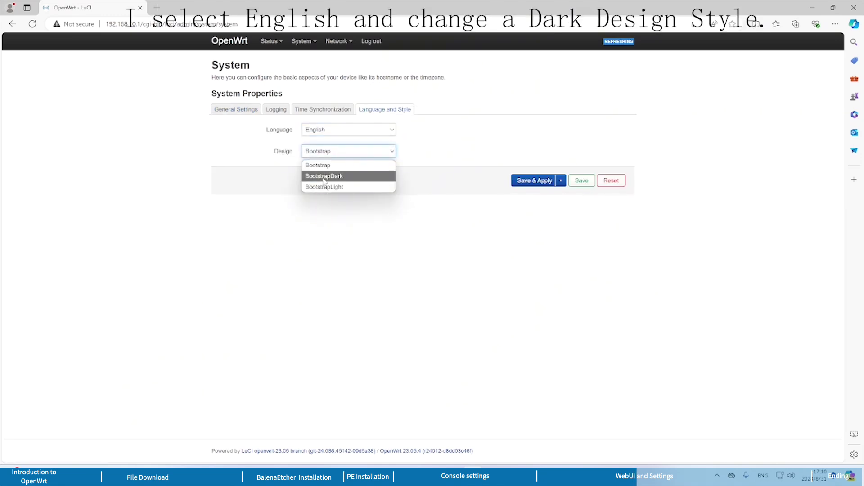
pyautogui.click(325, 177)
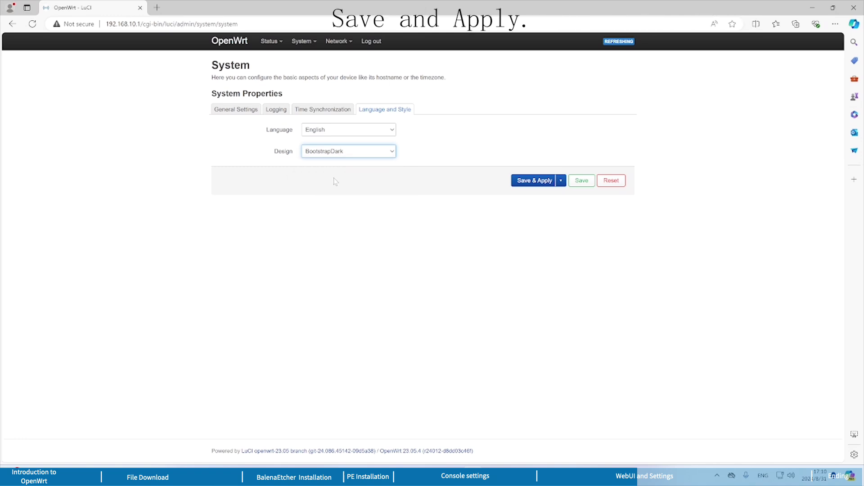
pyautogui.click(533, 181)
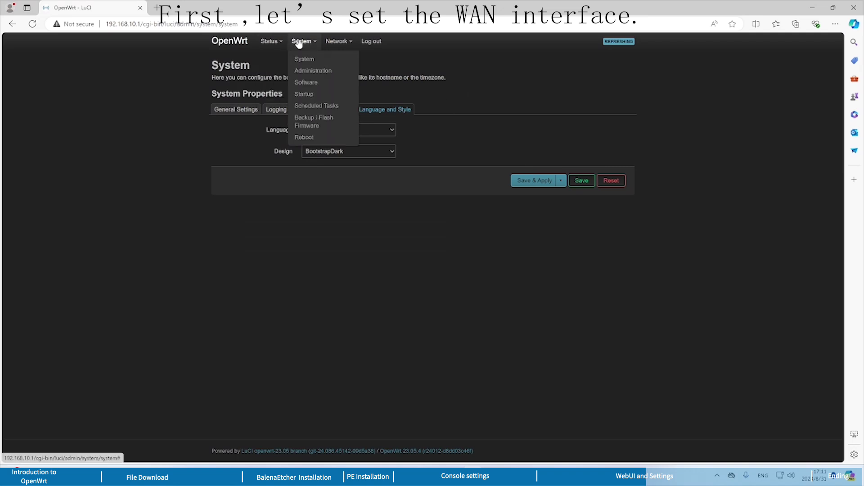
pyautogui.moveTo(338, 41)
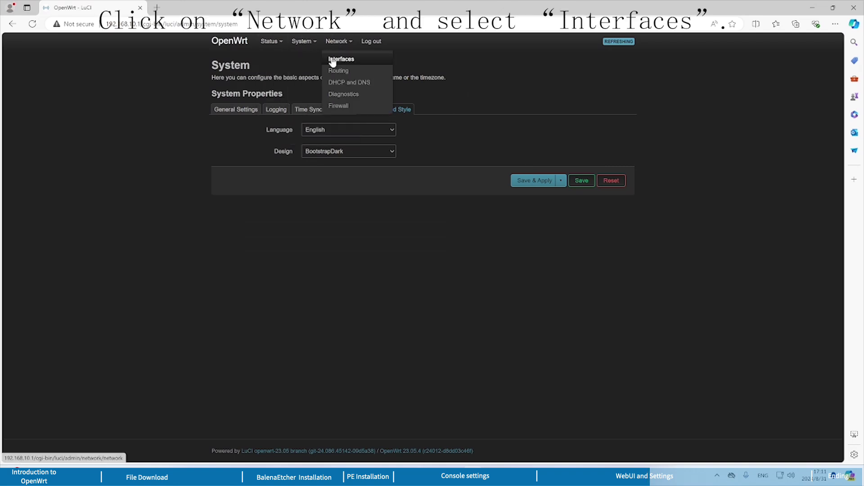
# Switch the wan interface's protocol to PPPoE.
pyautogui.click(338, 59)
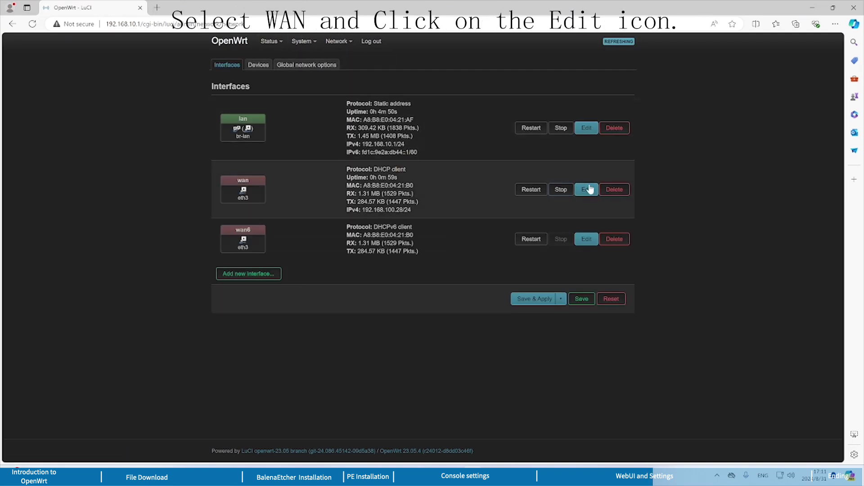
pyautogui.click(586, 189)
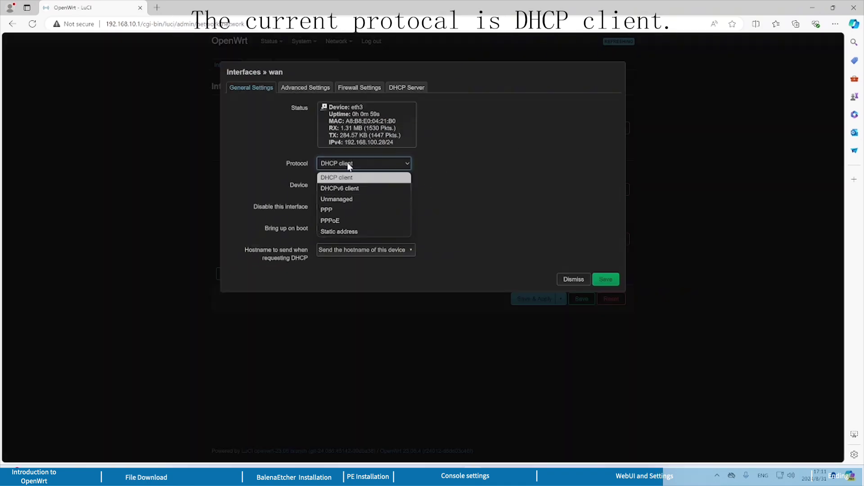
pyautogui.click(352, 178)
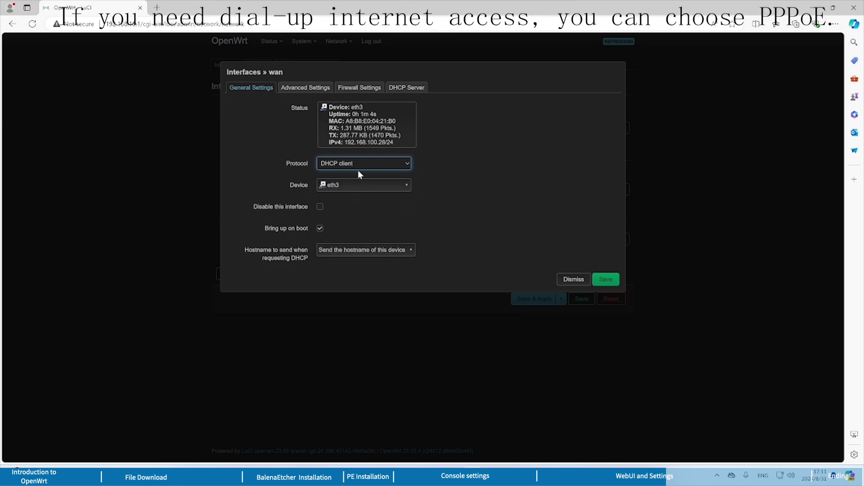
pyautogui.click(358, 168)
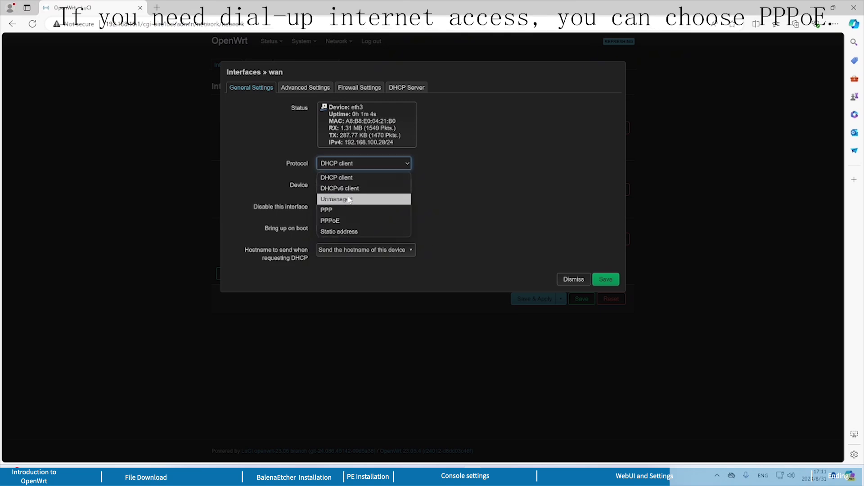
pyautogui.click(343, 220)
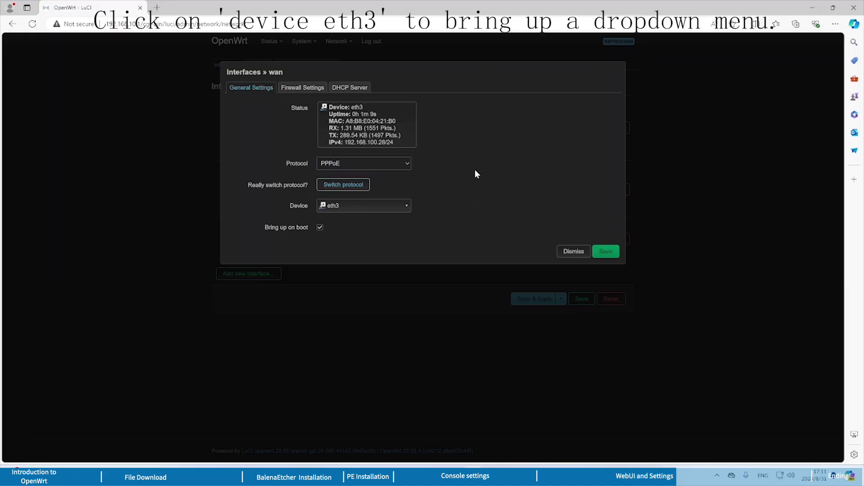
pyautogui.click(358, 187)
# Enter the operator's PAP/CHAP username and password and save the wan interface.
pyautogui.click(363, 250)
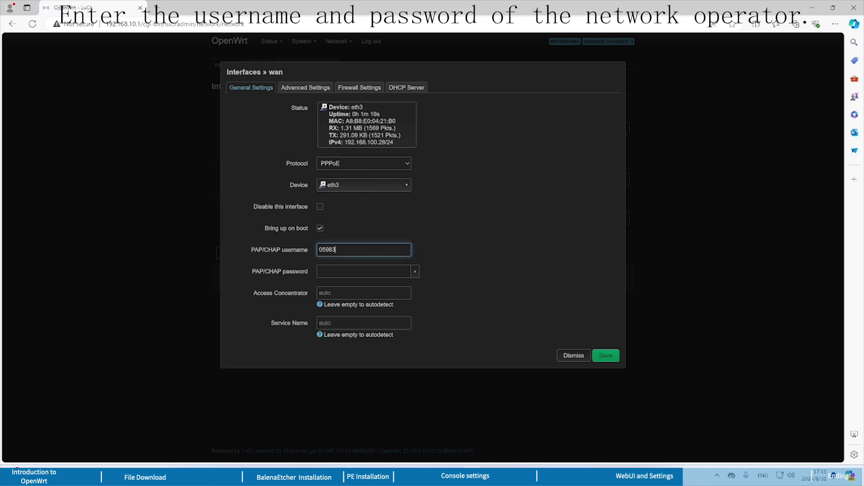
pyautogui.click(353, 270)
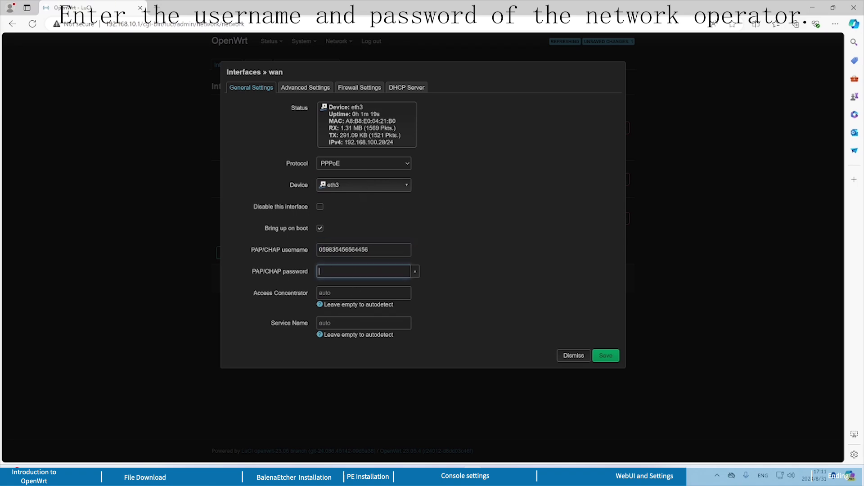
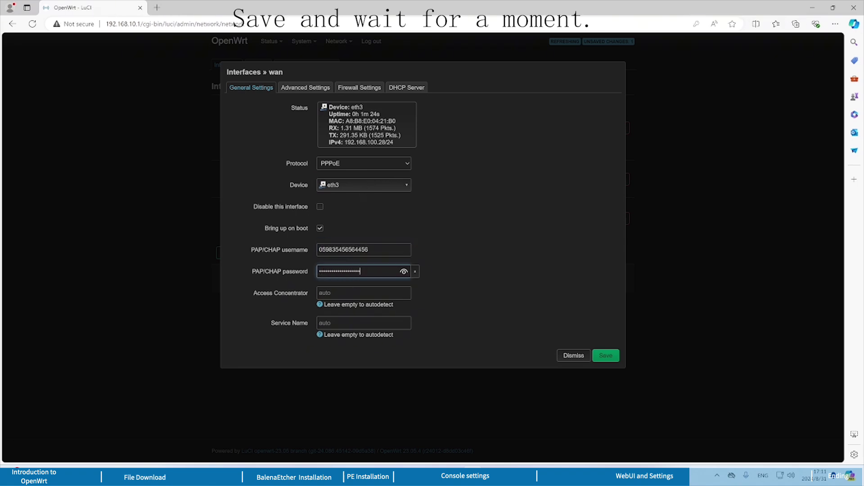
pyautogui.click(608, 356)
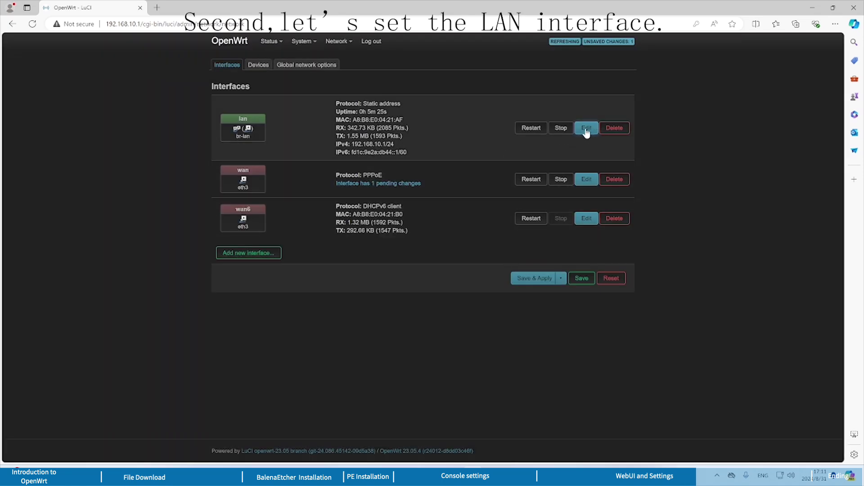
# Add custom DNS servers 8.8.8.8 and 223.5.5.5 to the lan interface and save.
pyautogui.click(586, 130)
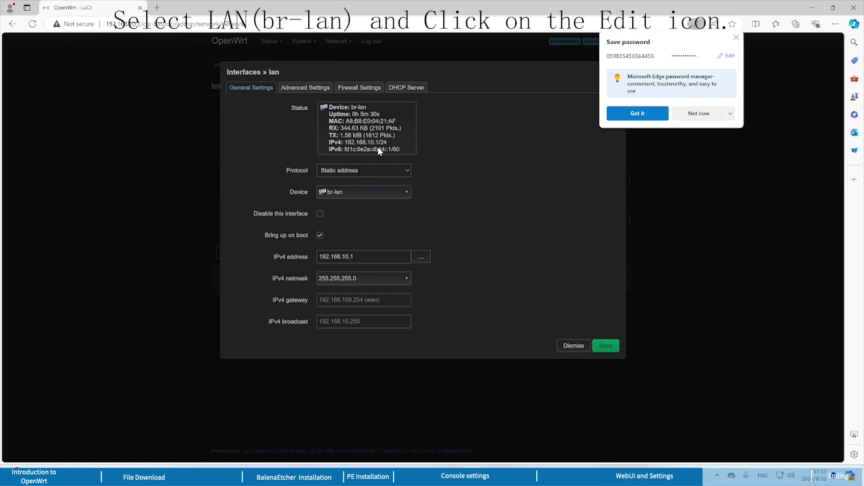
pyautogui.click(301, 88)
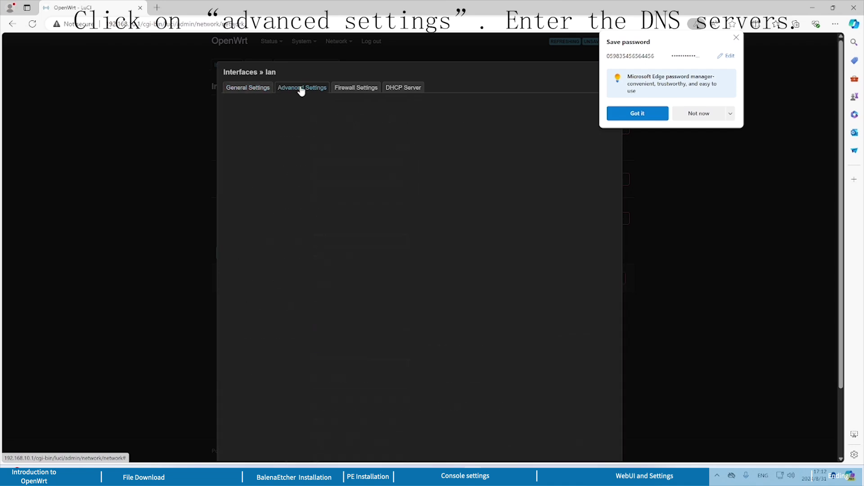
pyautogui.write('8.8.8.8')
pyautogui.press('Return')
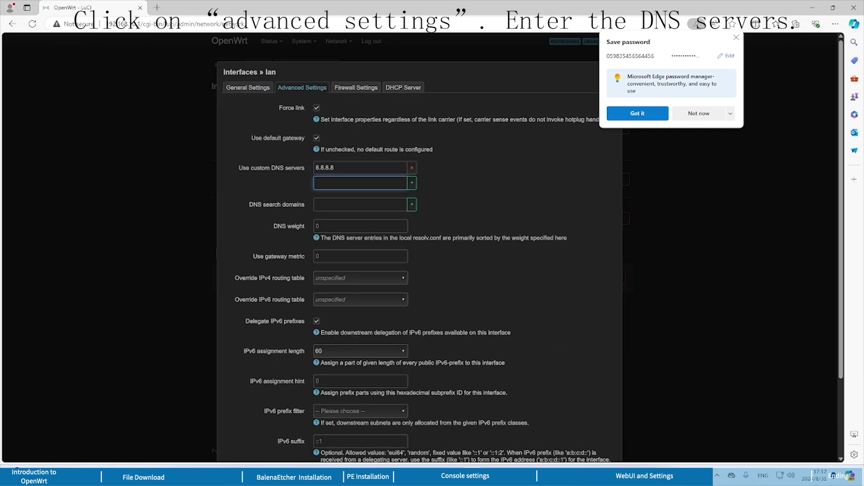
pyautogui.write('223.5.5.5')
pyautogui.scroll(-2, 601, 431)
pyautogui.click(601, 425)
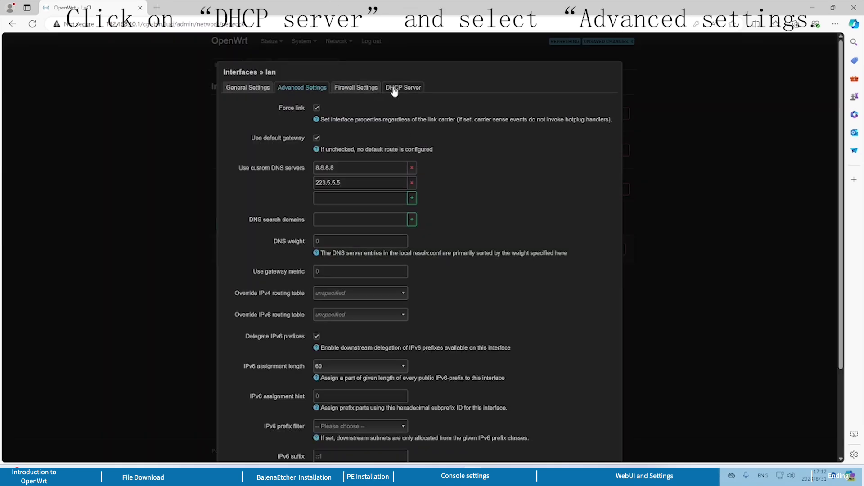
# Review the lan interface's DHCP server lease range and advanced DHCP options.
pyautogui.click(399, 87)
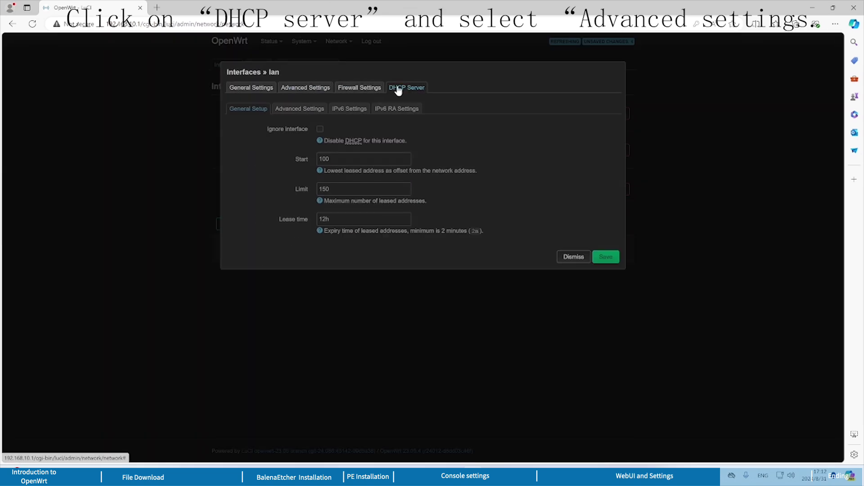
pyautogui.click(304, 109)
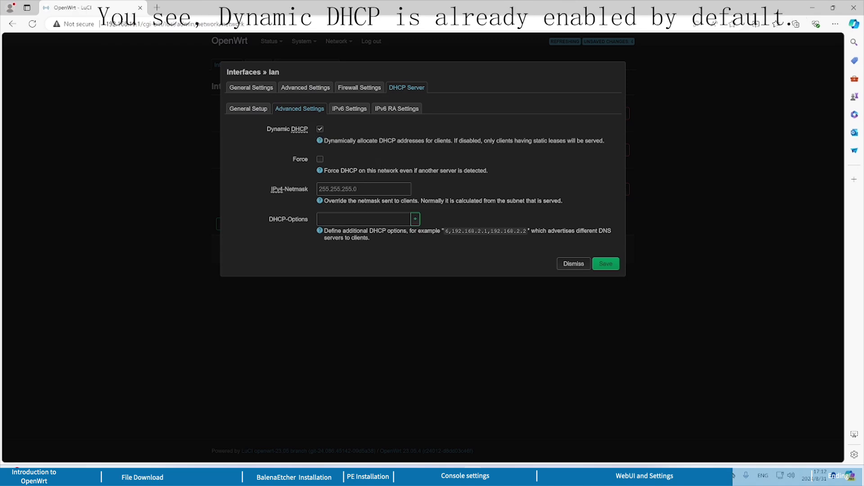
pyautogui.click(256, 113)
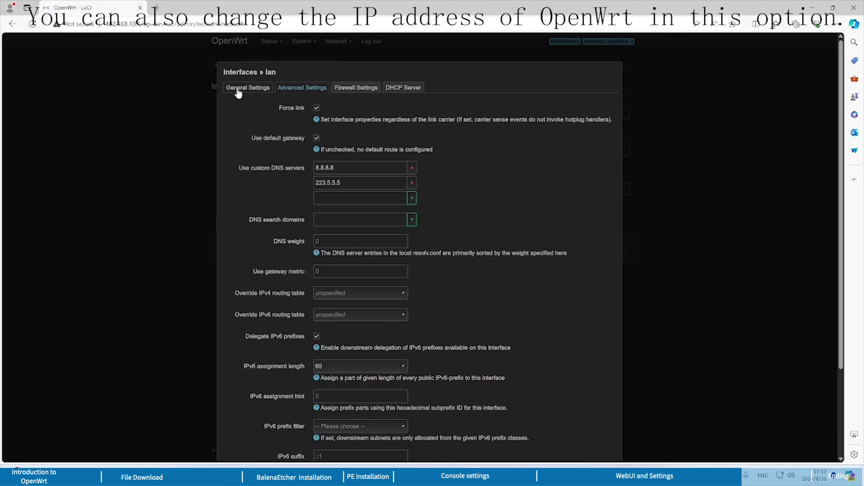
pyautogui.click(238, 90)
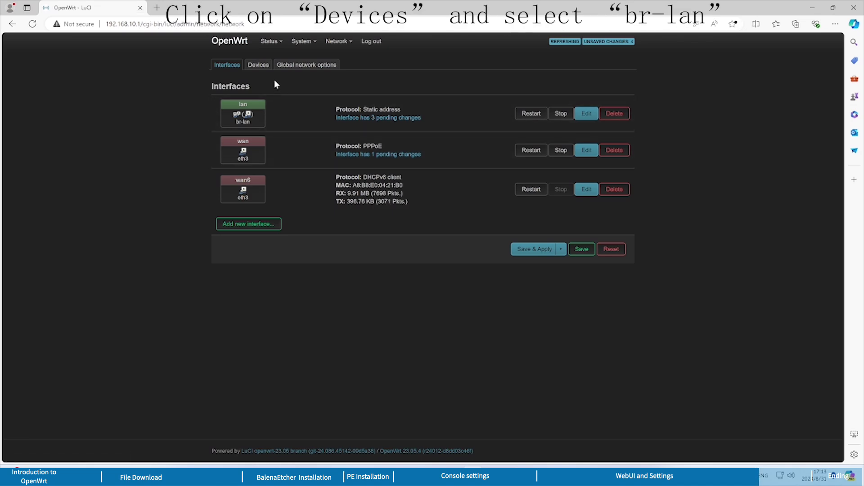
# Add eth0 and eth1 to br-lan's bridge ports alongside eth2, and save.
pyautogui.click(260, 68)
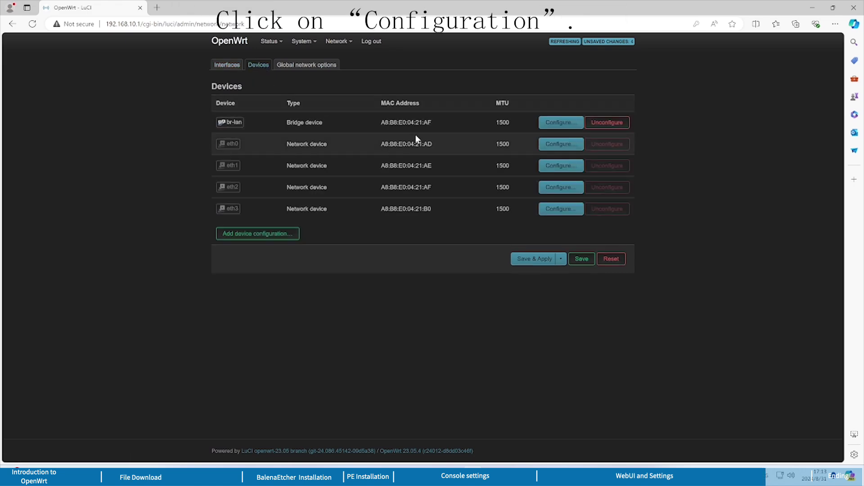
pyautogui.click(570, 127)
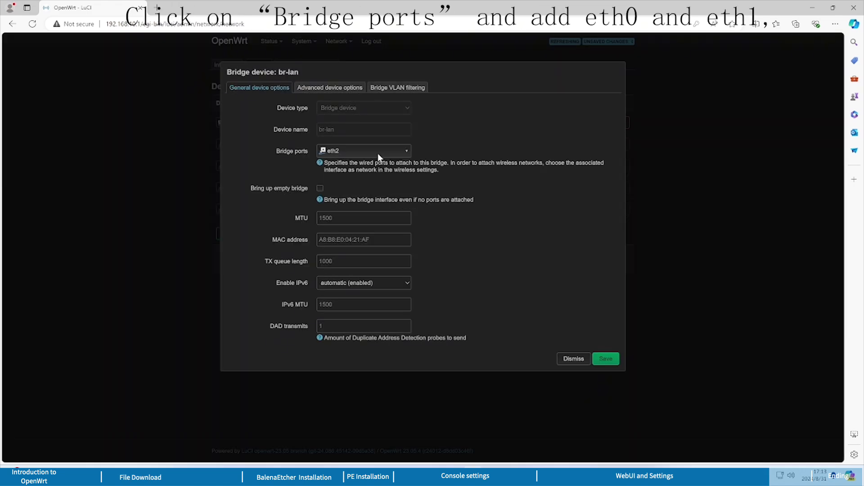
pyautogui.click(378, 153)
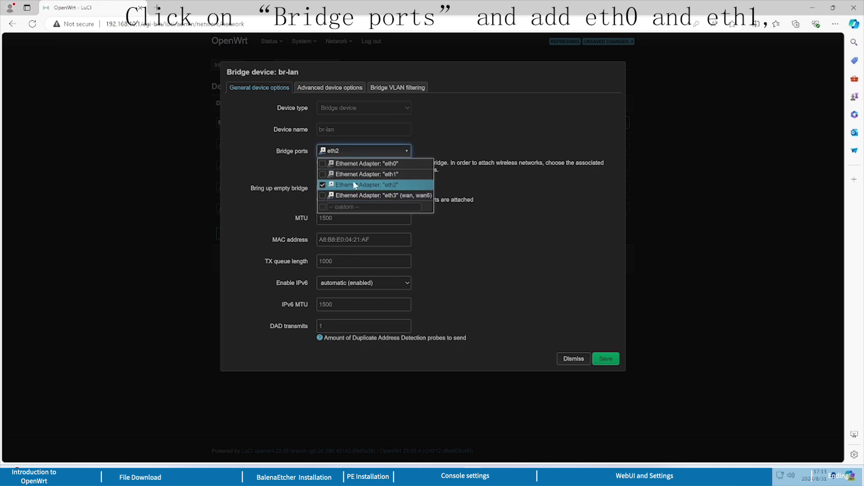
pyautogui.click(323, 174)
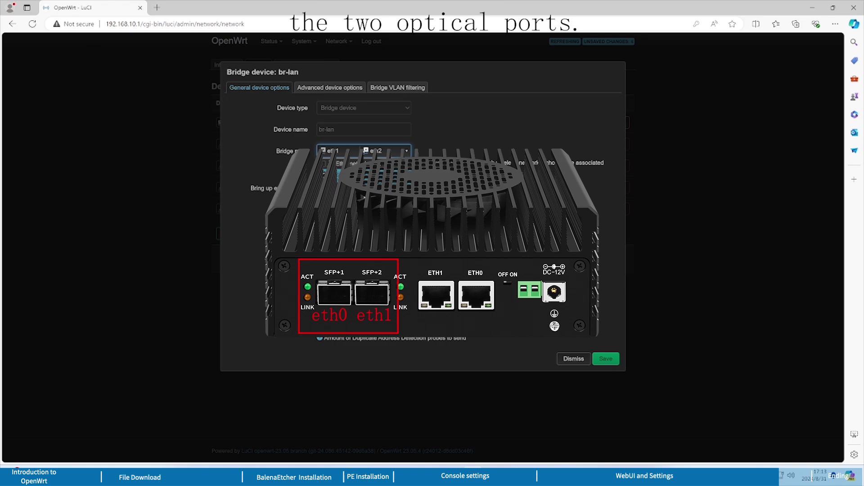
pyautogui.click(611, 359)
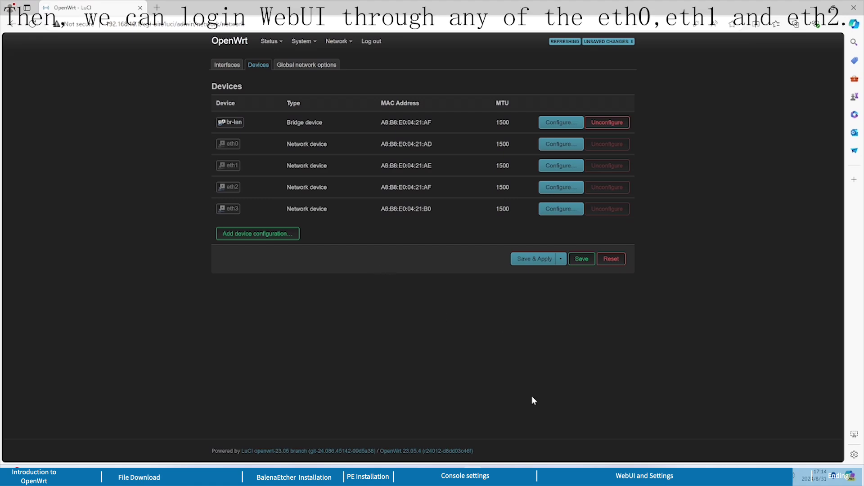
# Set the Windows Ethernet adapter's IP assignment to Automatic (DHCP) and save.
pyautogui.click(552, 424)
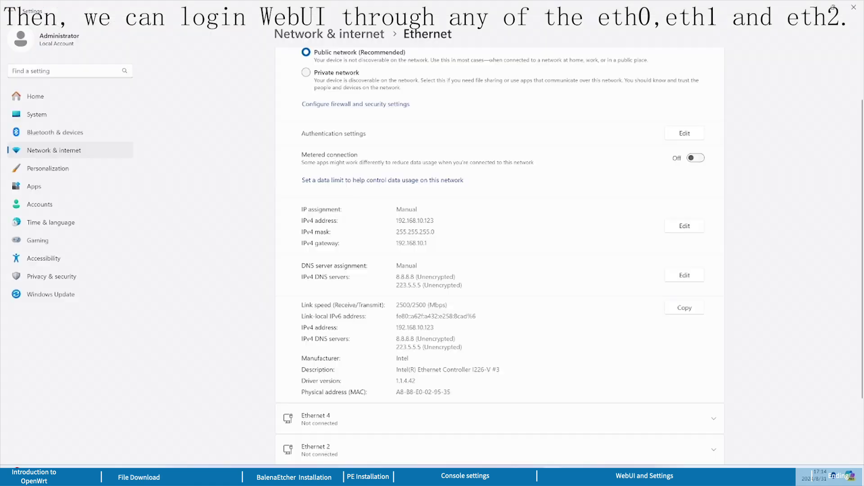
pyautogui.click(683, 228)
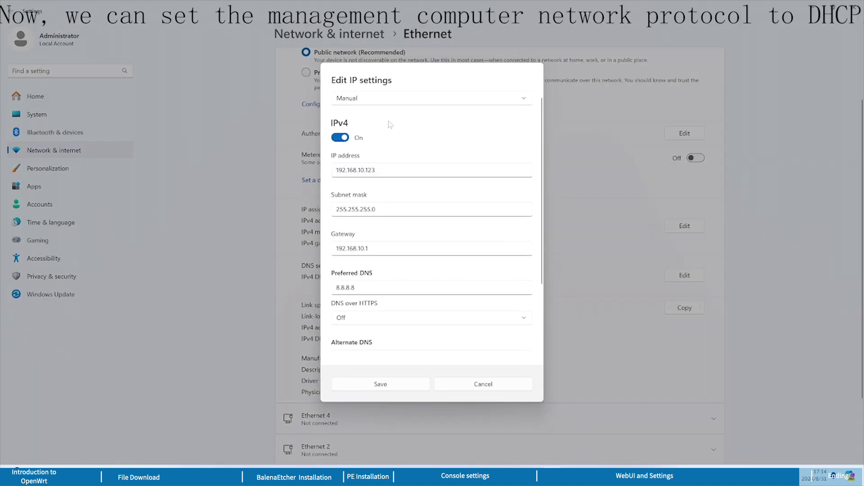
pyautogui.click(407, 101)
pyautogui.click(384, 81)
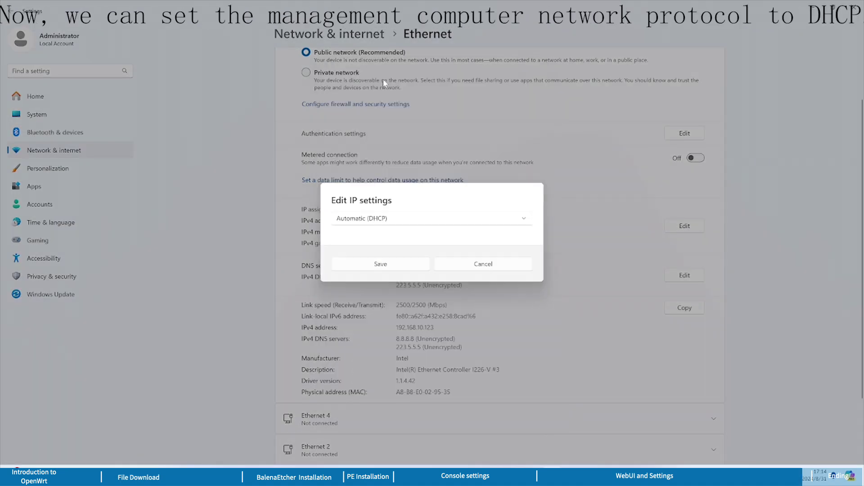
pyautogui.click(416, 268)
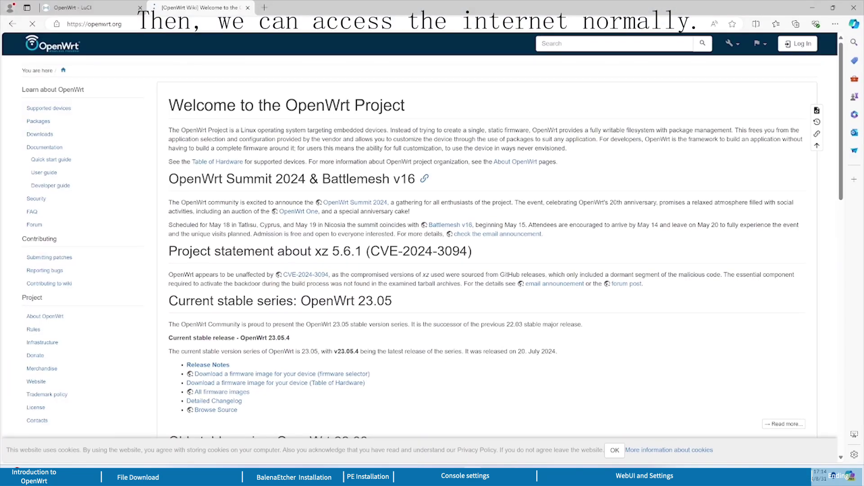
pyautogui.scroll(-3, 339, 177)
pyautogui.scroll(-5, 338, 177)
pyautogui.scroll(-2, 338, 177)
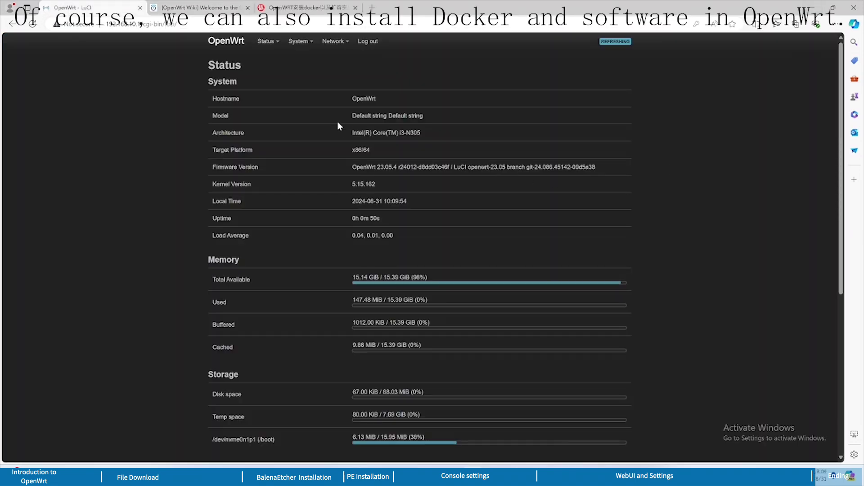
pyautogui.moveTo(300, 41)
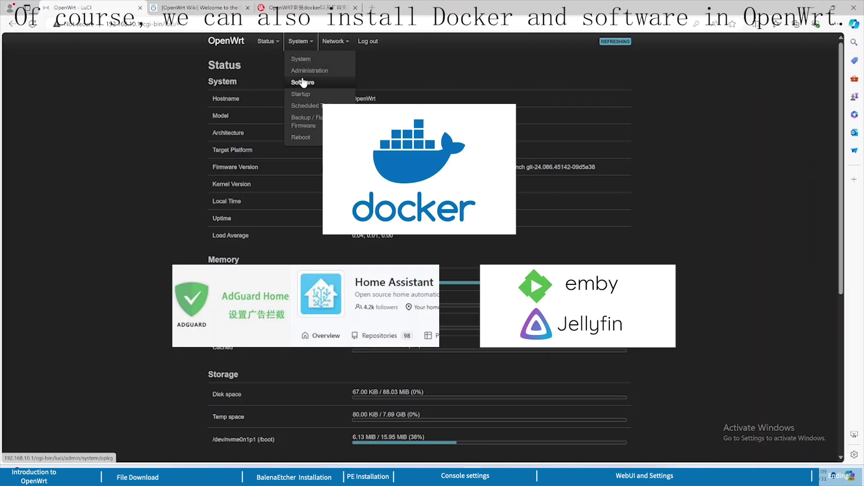
# Go to System > Software in LuCI's top menu.
pyautogui.click(303, 83)
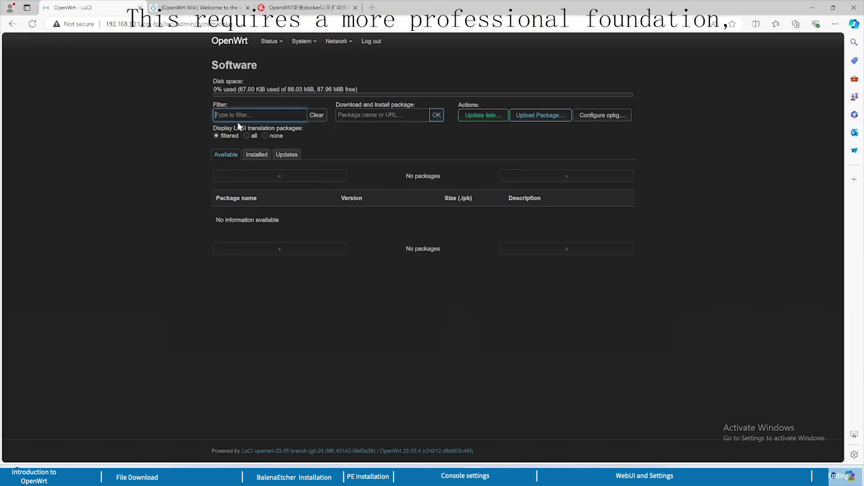
pyautogui.write('pa')
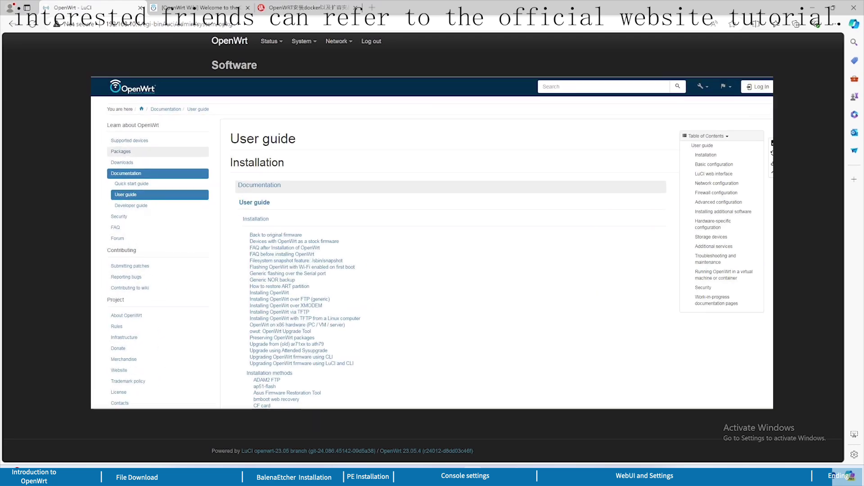